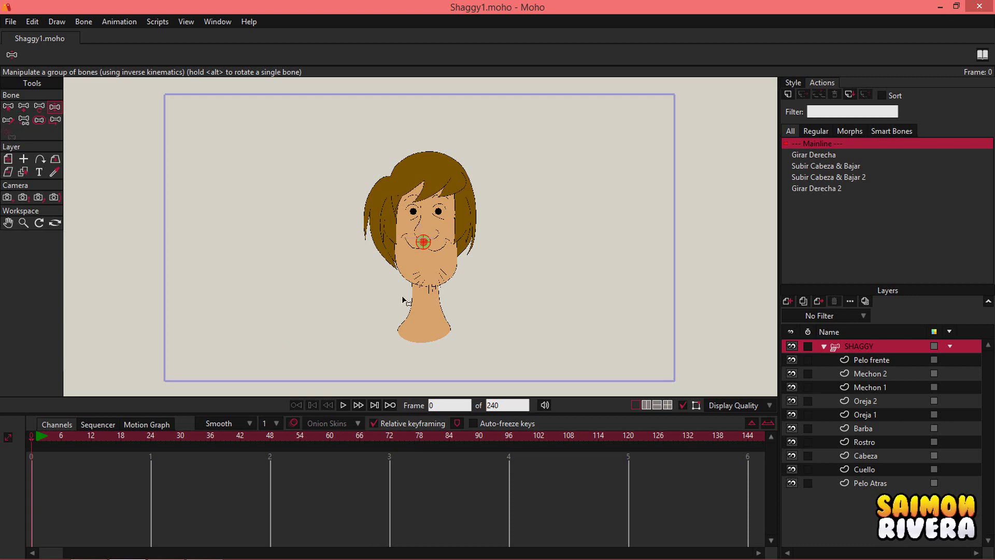
Step: Move the round controller bone on Shaggy's mouth to preview the finished head rig
drag(454, 272, 463, 294)
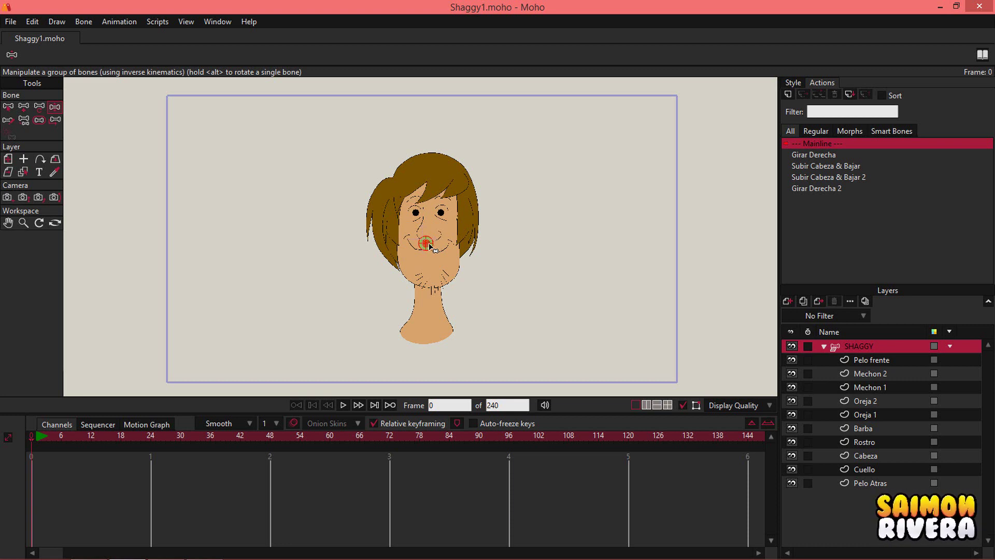
mouse_move(429, 246)
mouse_down()
mouse_move(315, 252)
mouse_move(264, 216)
mouse_move(368, 128)
mouse_move(399, 112)
mouse_move(450, 112)
mouse_move(589, 193)
mouse_move(626, 249)
mouse_move(624, 289)
mouse_move(589, 333)
mouse_move(547, 361)
mouse_move(395, 382)
mouse_move(259, 341)
mouse_move(220, 275)
mouse_move(207, 191)
mouse_move(380, 126)
mouse_move(504, 185)
mouse_move(517, 244)
mouse_move(407, 287)
mouse_move(352, 262)
mouse_move(426, 176)
mouse_move(484, 211)
mouse_move(471, 262)
mouse_move(362, 313)
mouse_move(383, 205)
mouse_move(484, 217)
mouse_move(429, 280)
mouse_move(631, 196)
mouse_move(511, 119)
mouse_move(313, 180)
mouse_move(362, 304)
mouse_move(452, 236)
mouse_move(440, 257)
mouse_up()
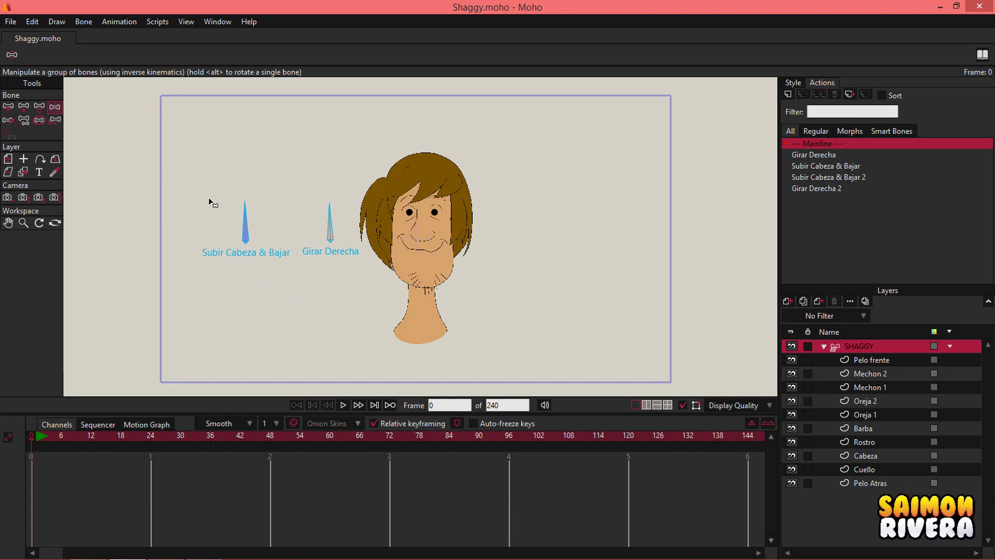
Step: Rotate the Subir Cabeza & Bajar and Girar Derecha bones in Shaggy.moho to preview the head movements they drive
click(243, 214)
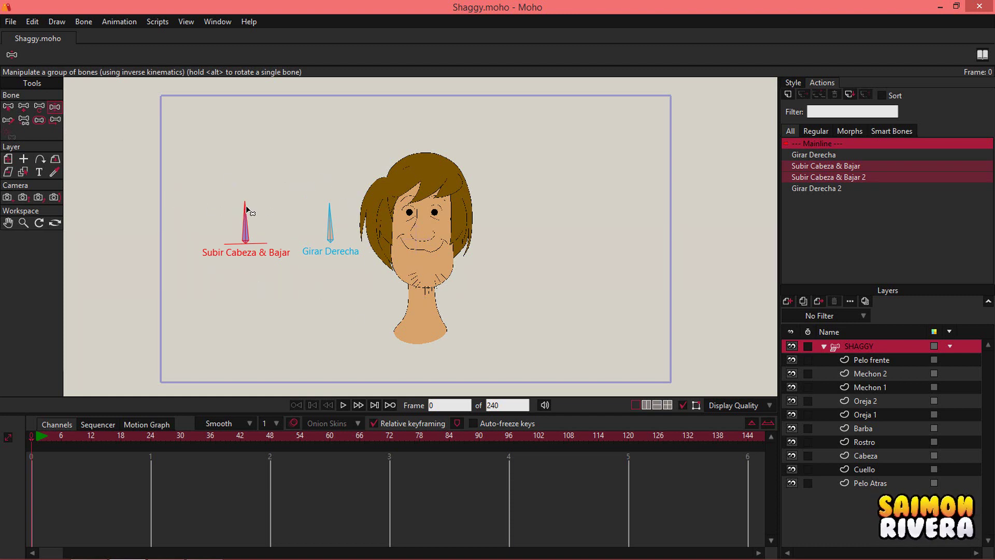
drag(244, 202, 286, 170)
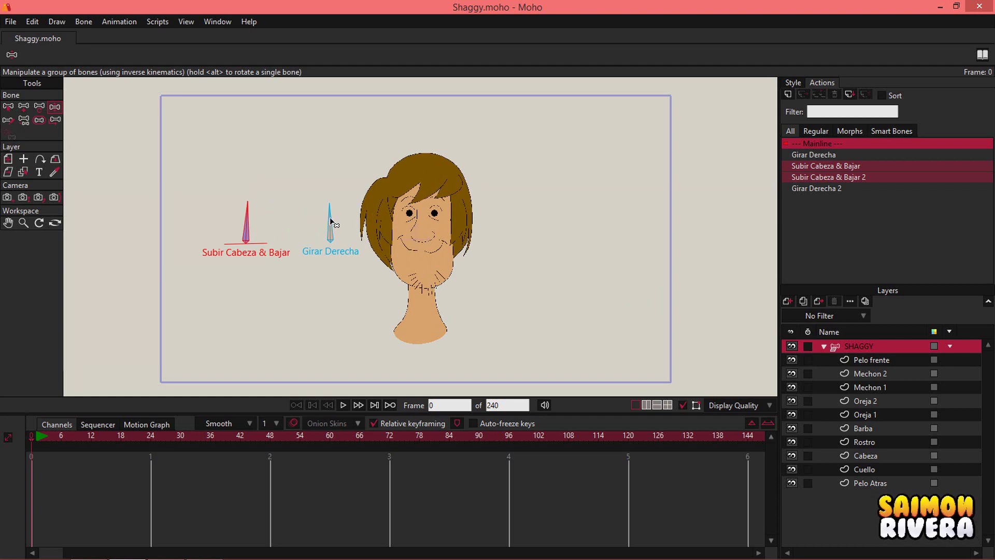
drag(333, 210, 434, 269)
drag(370, 251, 306, 167)
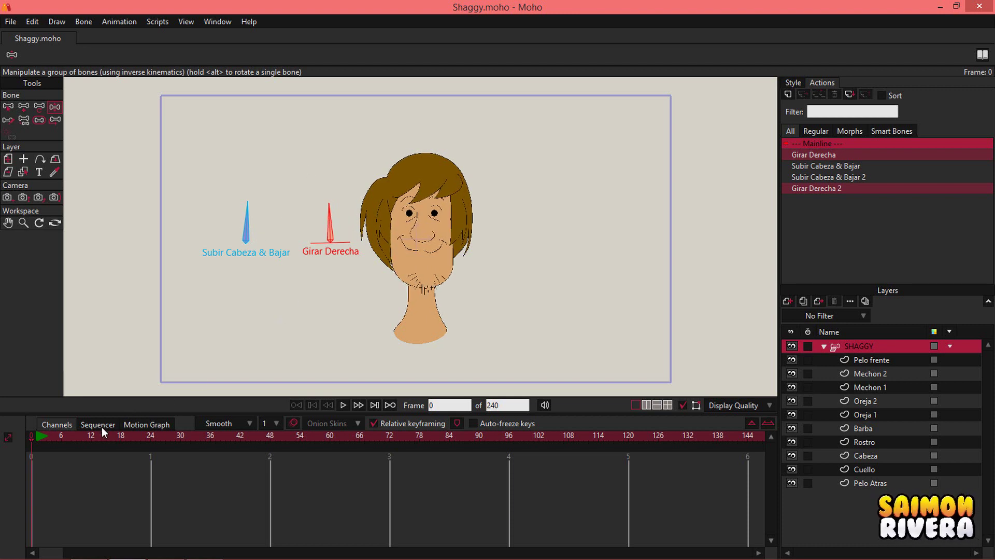
Step: Add a zero-length circular bone at the centre of the character's mouth, independent of the two existing bones
mouse_move(366, 277)
mouse_down()
mouse_move(354, 295)
mouse_move(360, 280)
mouse_up()
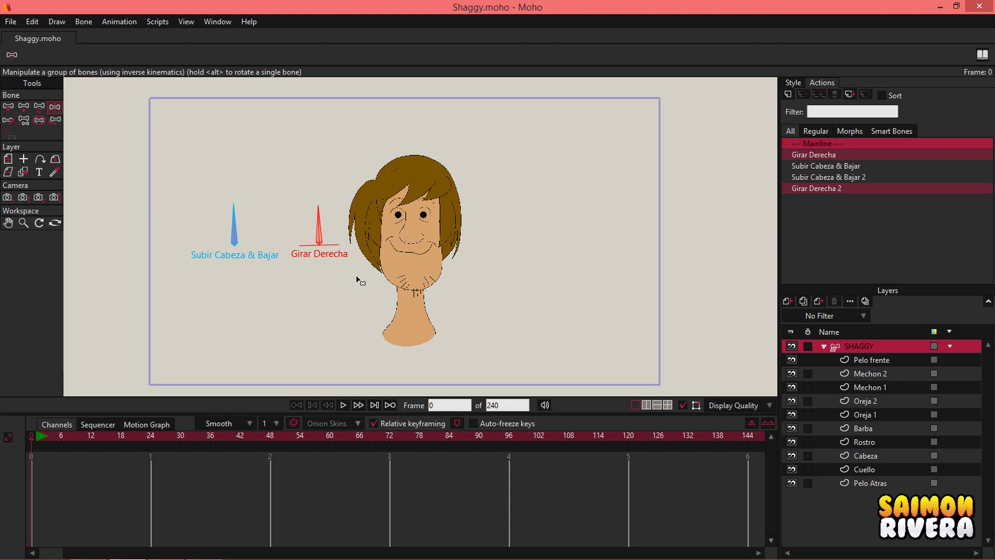
drag(378, 268, 376, 268)
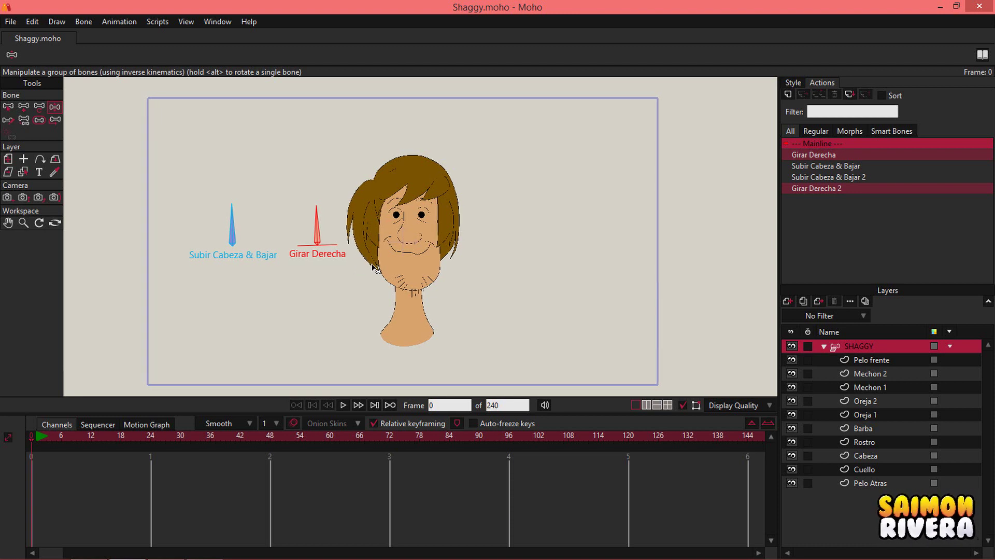
click(22, 108)
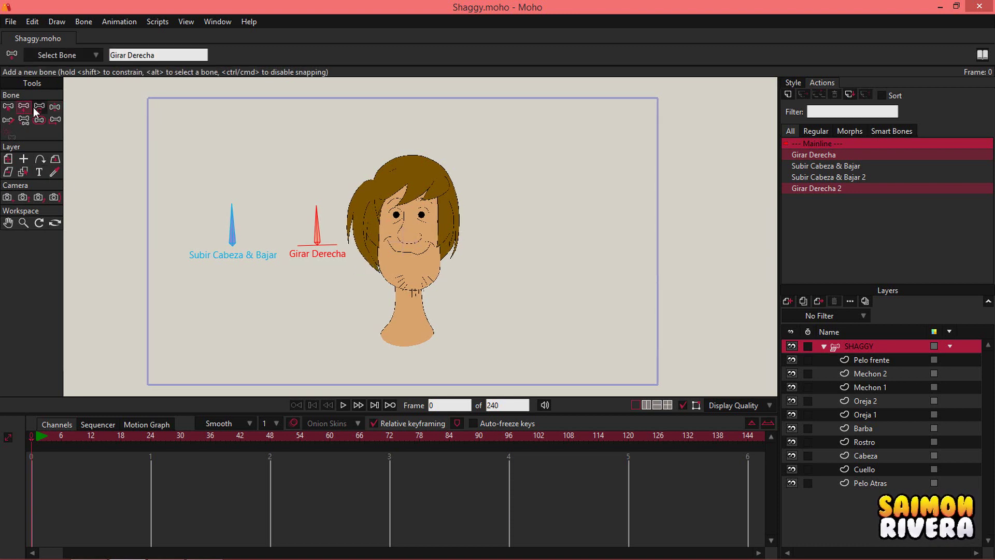
click(8, 106)
click(125, 156)
click(23, 107)
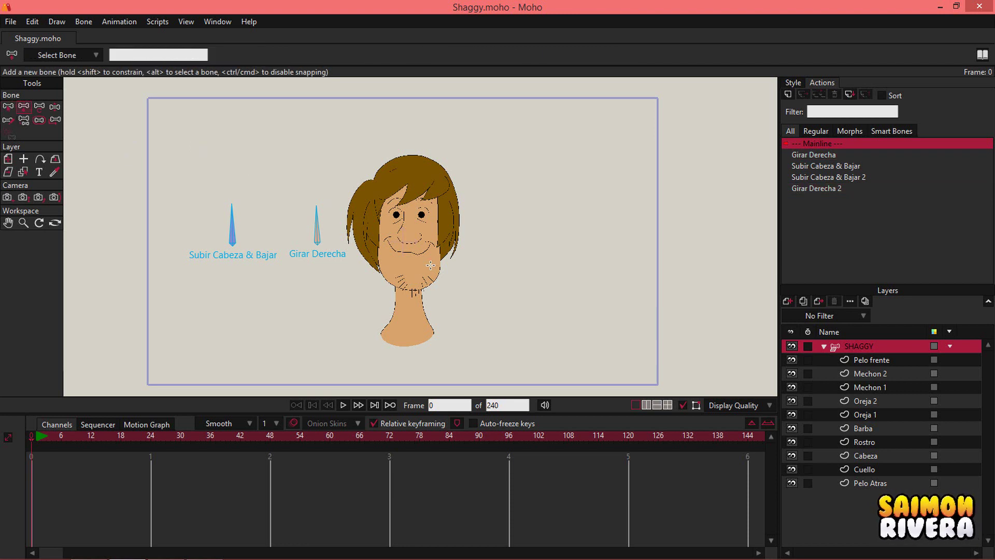
click(410, 249)
click(42, 121)
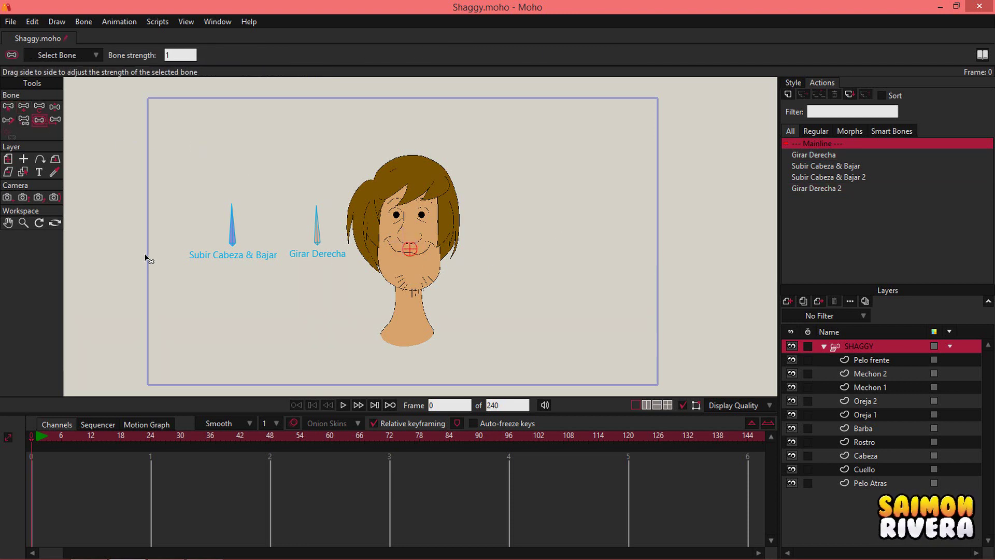
Step: Rename the new mouth bone to Mover and set its color to Yellow
click(9, 108)
double_click(207, 54)
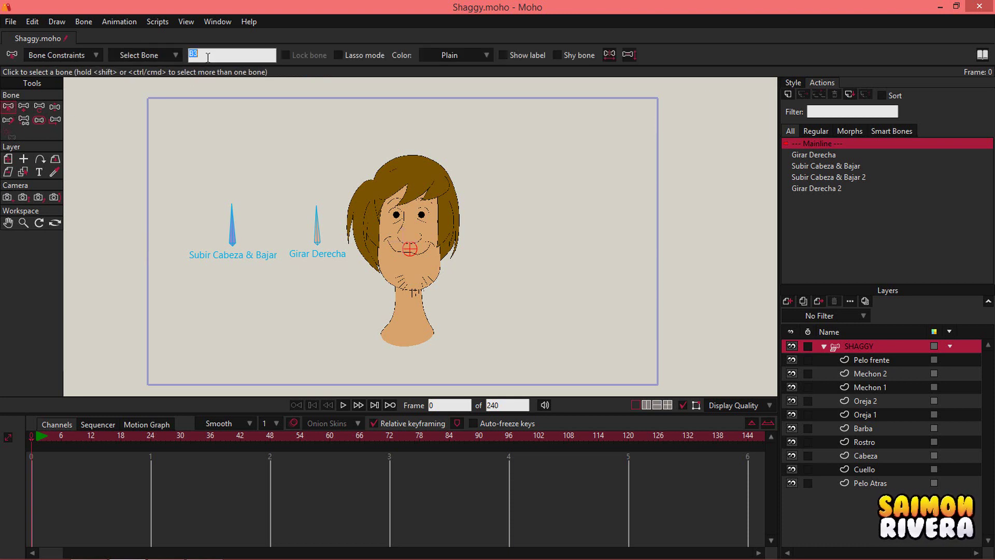
text(Mover)
click(463, 54)
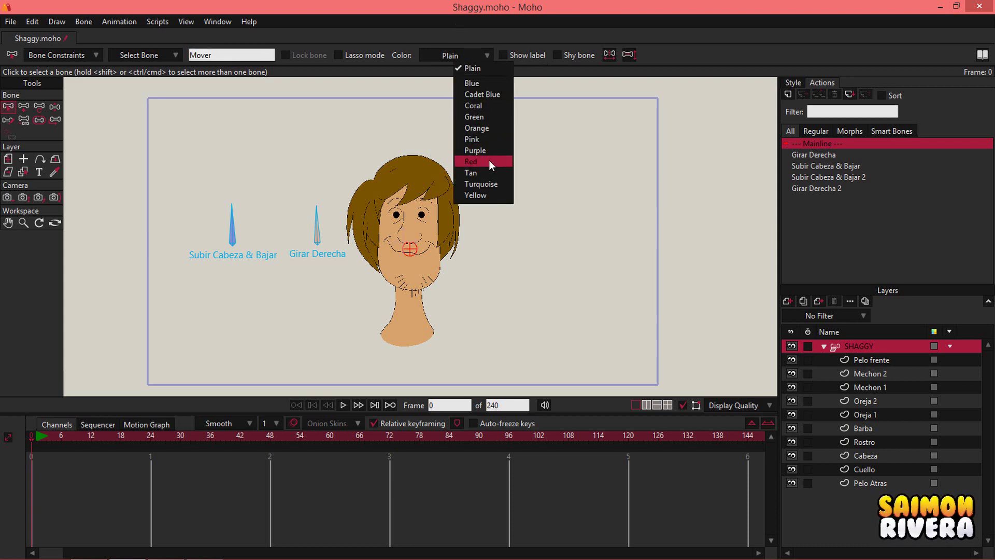
click(481, 194)
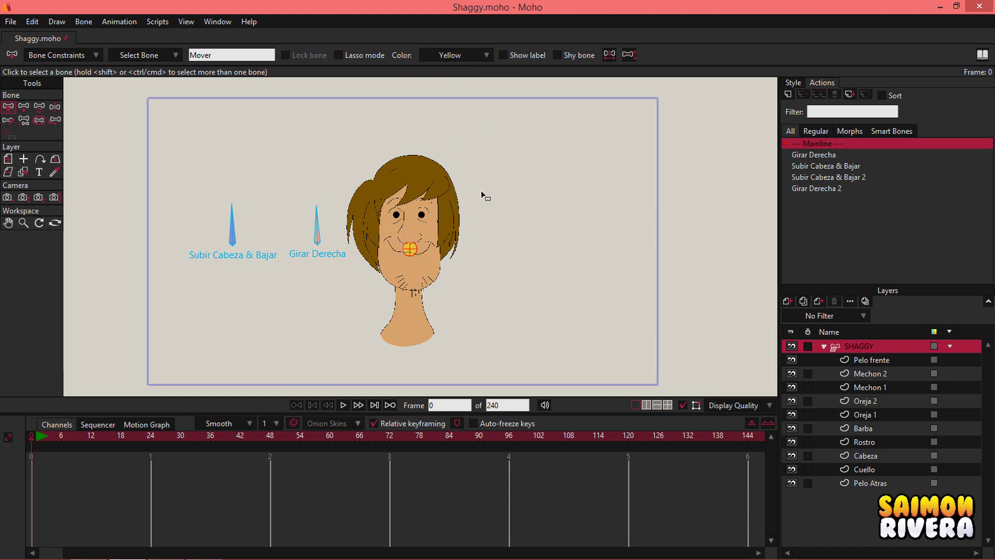
Step: Deselect the Mover bone, and rotate the Subir Cabeza & Bajar and Girar Derecha bones to test them
drag(470, 232, 463, 232)
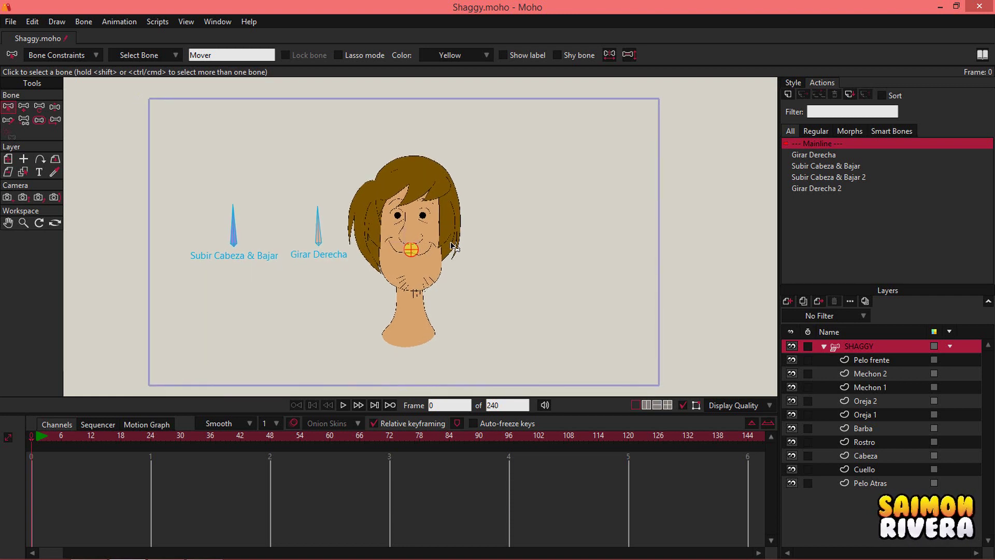
drag(453, 247, 457, 248)
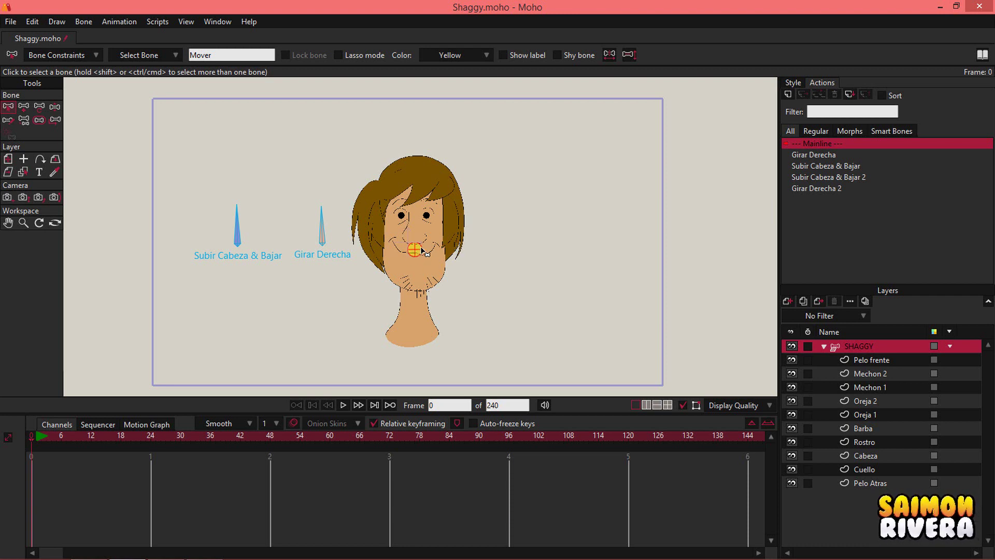
click(433, 247)
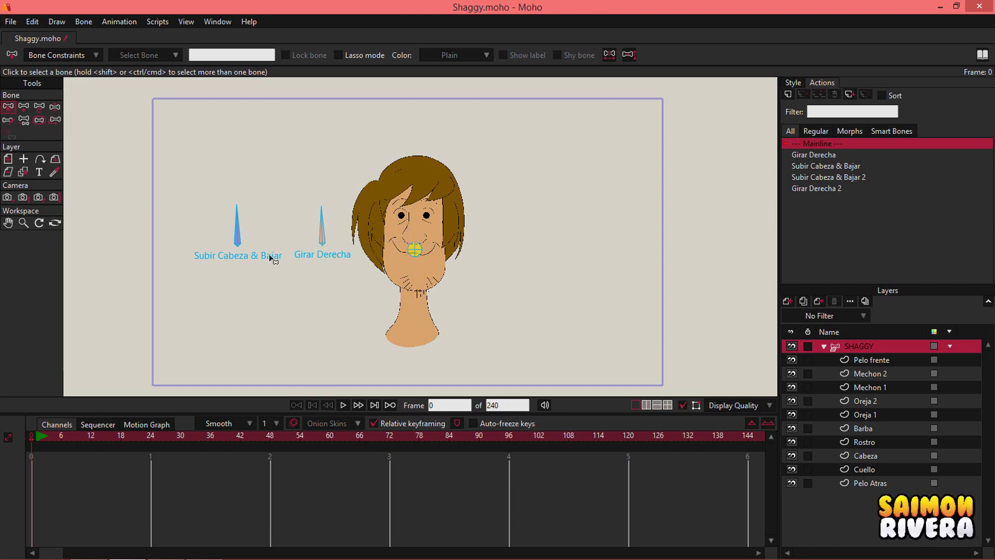
click(54, 107)
click(238, 225)
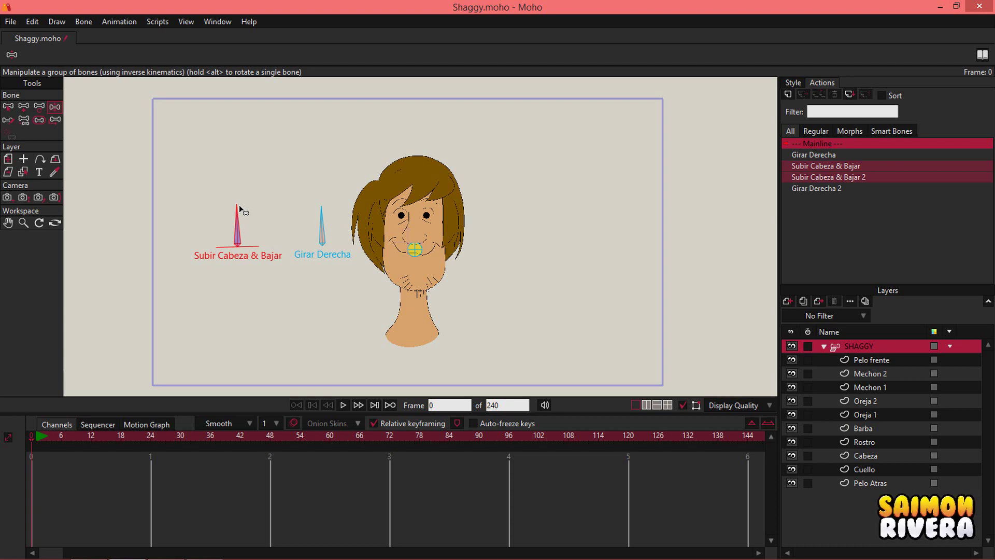
mouse_move(239, 204)
mouse_down()
mouse_move(190, 268)
mouse_move(192, 259)
mouse_move(307, 268)
mouse_move(255, 207)
mouse_up()
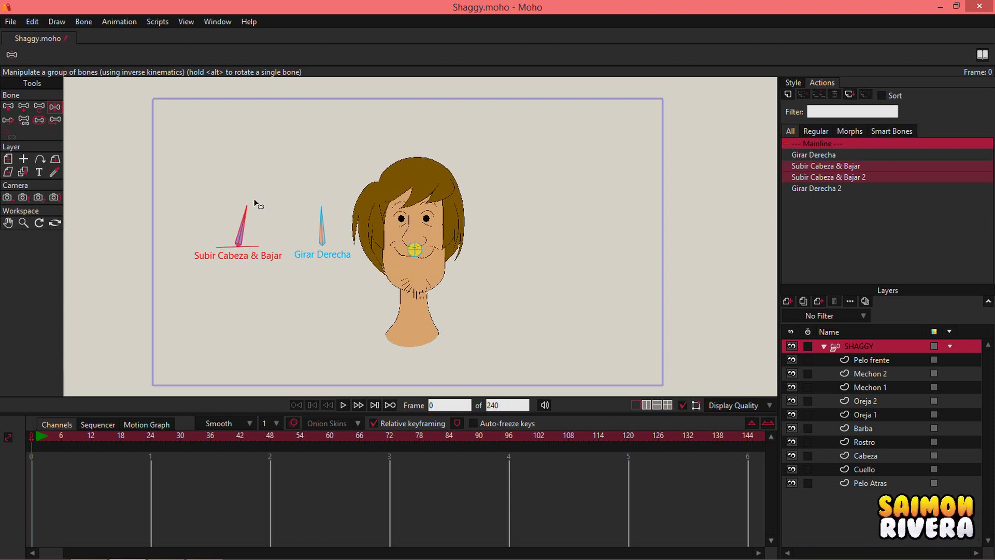
drag(325, 222, 329, 192)
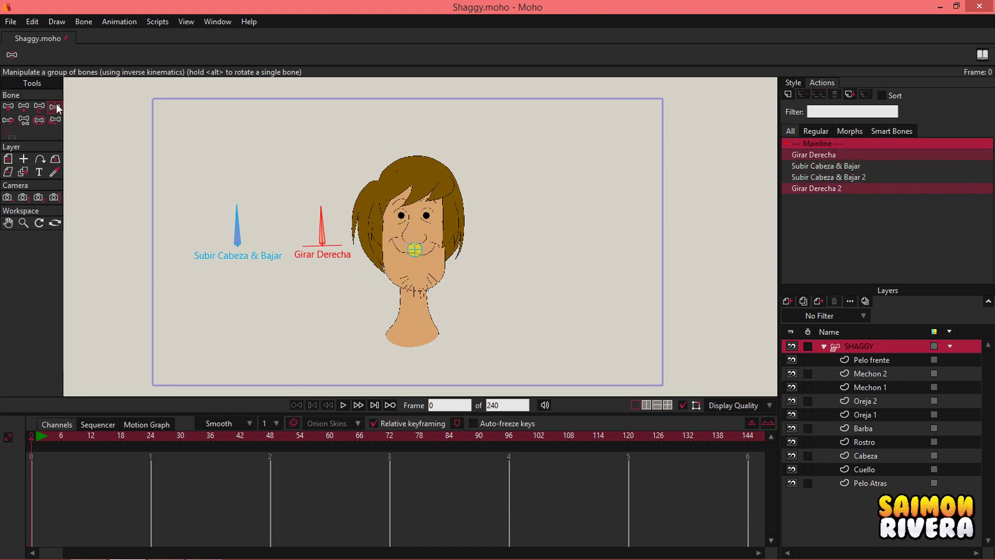
Step: Move the Mover bone off the face to the empty area beside the hair, level with the eyes
click(38, 106)
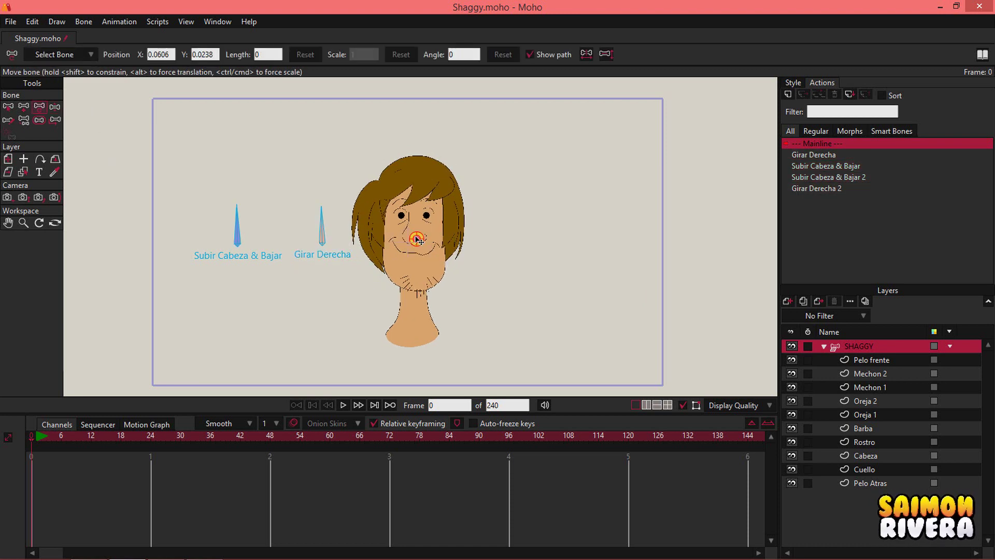
drag(420, 253, 419, 241)
click(375, 224)
Step: Test the head turn and the head tilt by rotating Girar Derecha and Subir Cabeza & Bajar
click(55, 106)
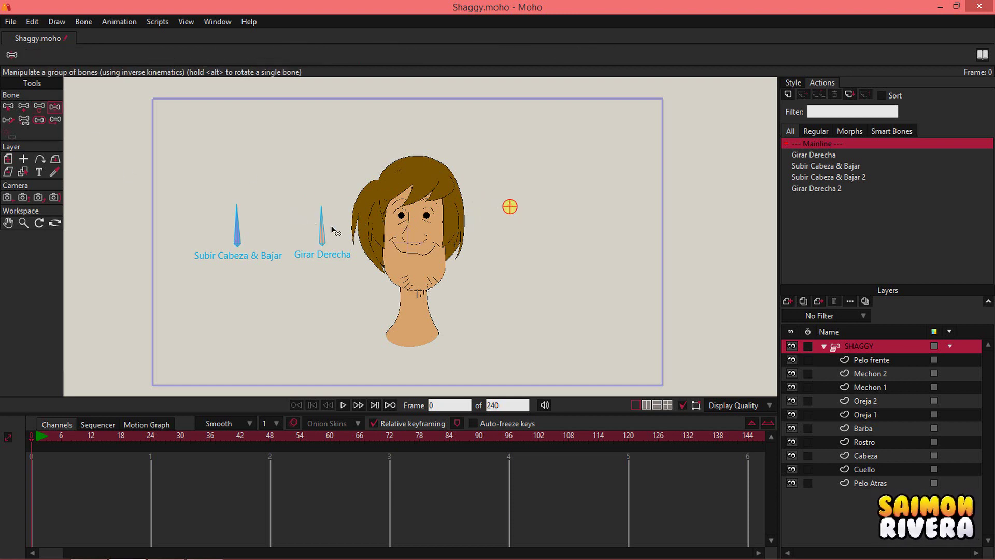
mouse_move(322, 217)
mouse_down()
mouse_move(376, 247)
mouse_move(323, 202)
mouse_move(262, 228)
mouse_move(299, 215)
mouse_move(418, 269)
mouse_move(311, 194)
mouse_move(326, 207)
mouse_up()
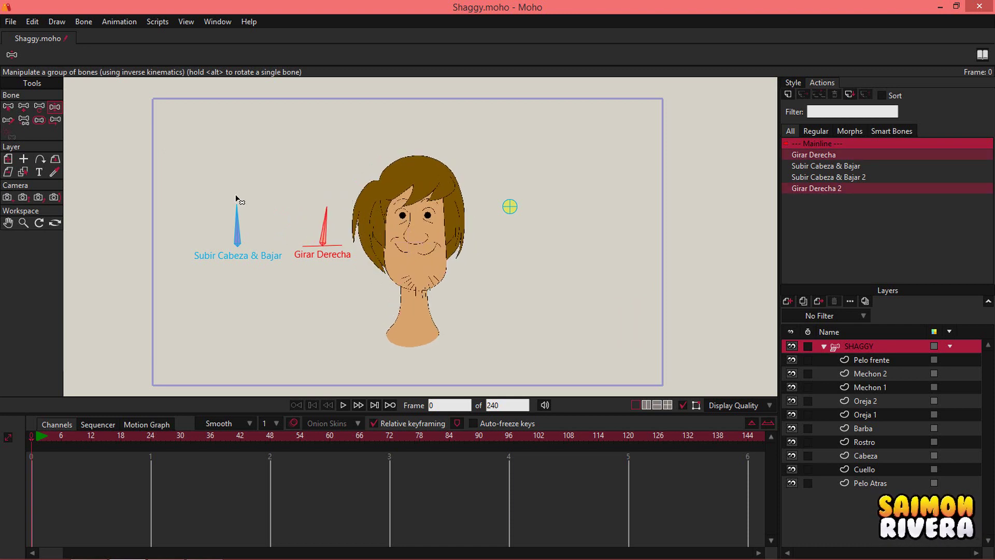
drag(237, 204, 112, 220)
drag(267, 221, 244, 190)
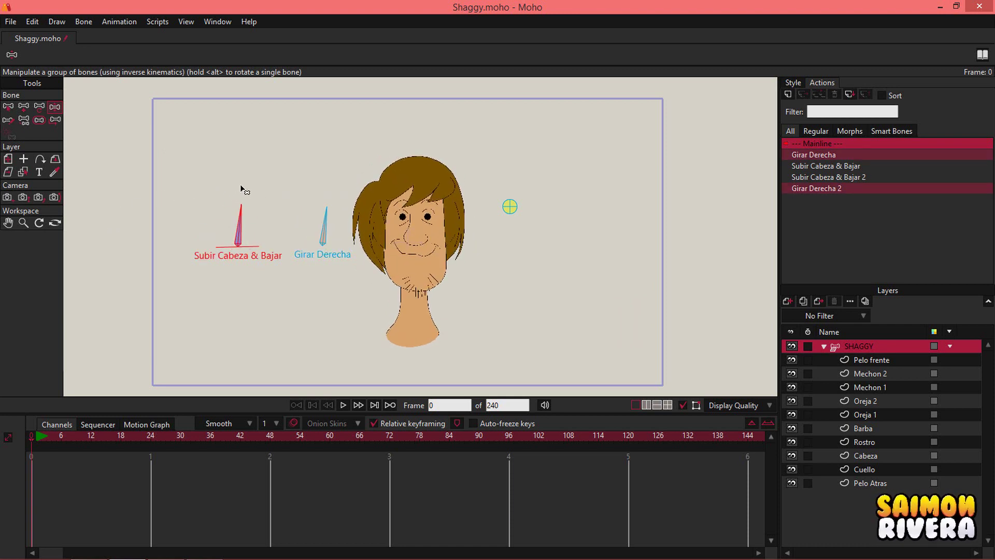
Step: Move the Mover bone onto the neck just below the chin and test the head turn with Girar Derecha
click(36, 107)
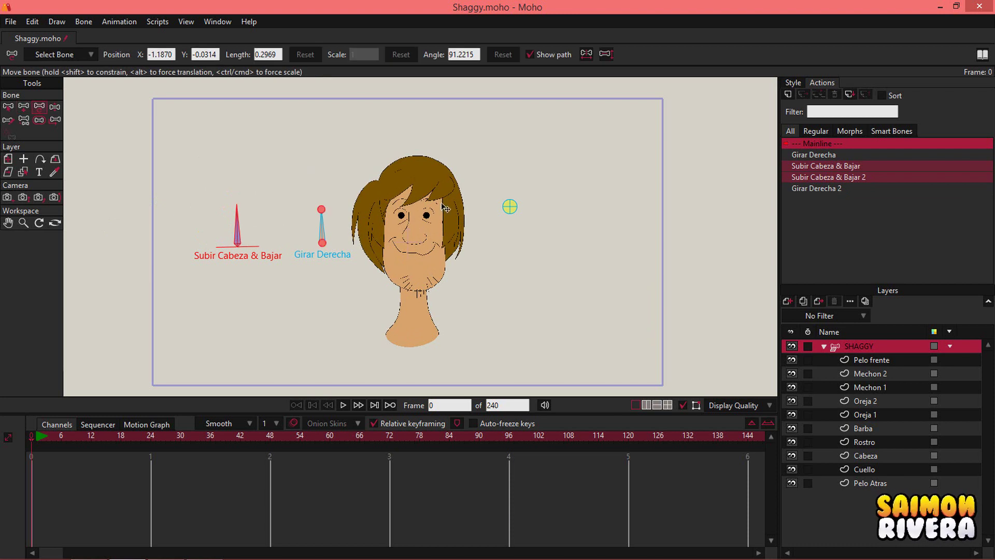
click(511, 207)
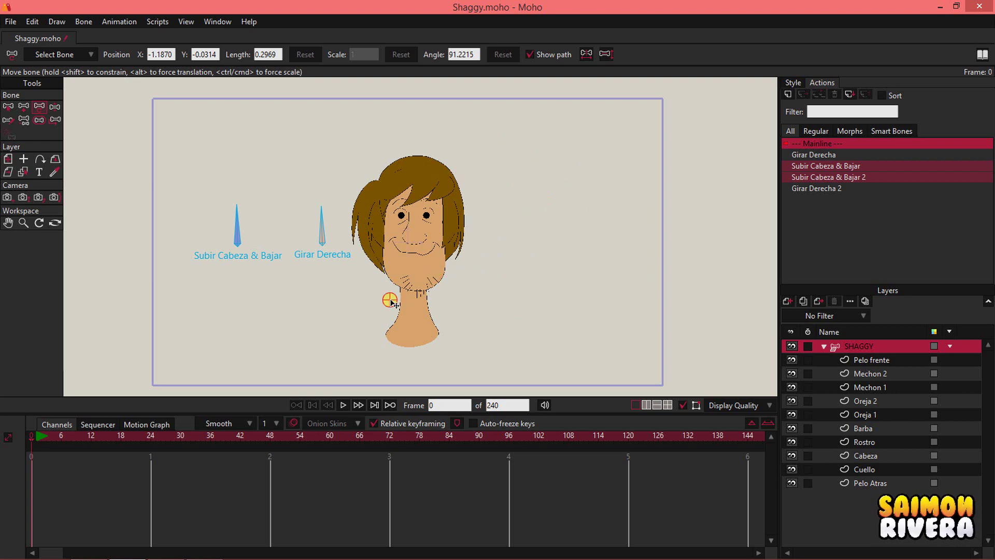
click(96, 135)
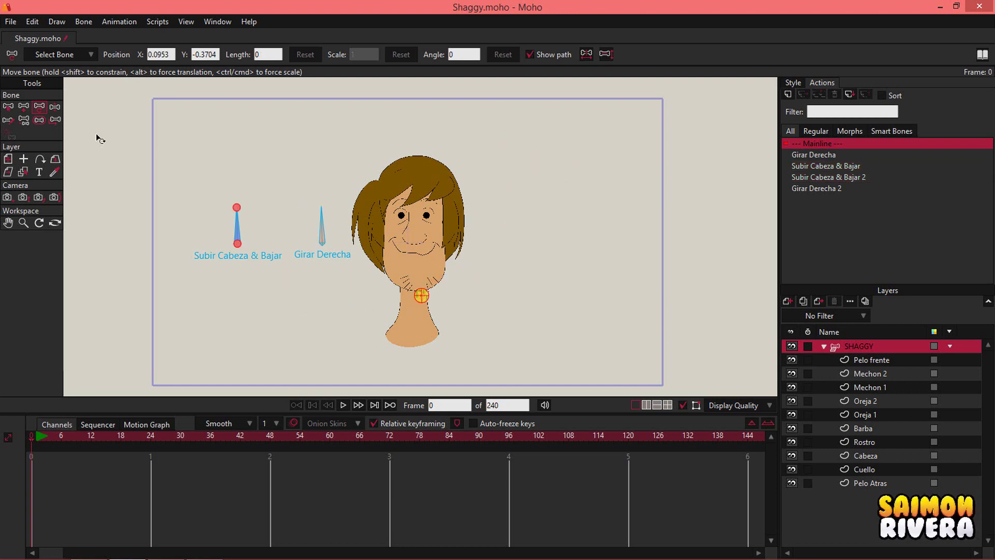
click(54, 107)
mouse_move(322, 210)
mouse_down()
mouse_move(366, 244)
mouse_move(262, 295)
mouse_move(410, 264)
mouse_move(317, 210)
mouse_move(345, 212)
mouse_move(366, 246)
mouse_move(356, 223)
mouse_move(305, 208)
mouse_up()
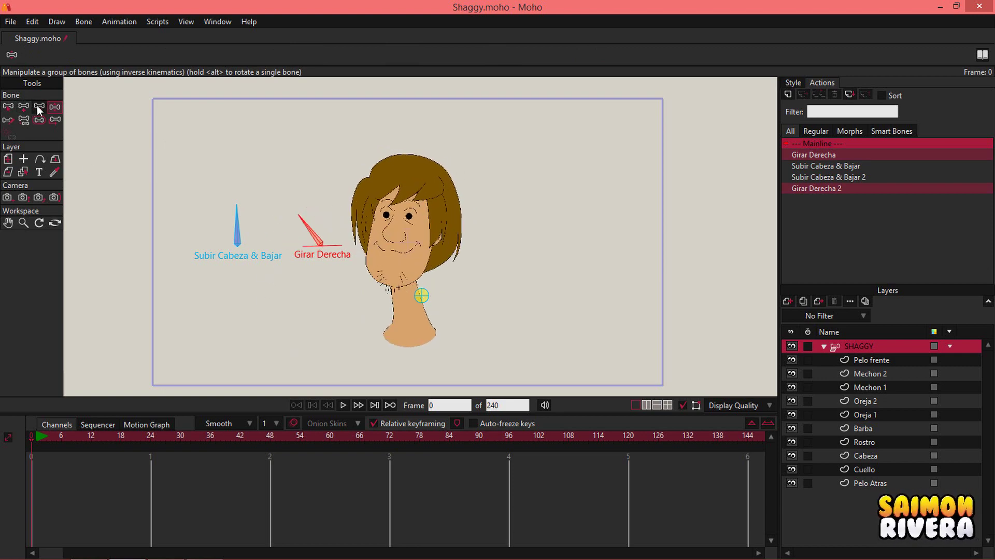
Step: Move the Mover bone onto the hair beside the forehead and rotate Girar Derecha to test the head turn again
click(38, 106)
click(421, 296)
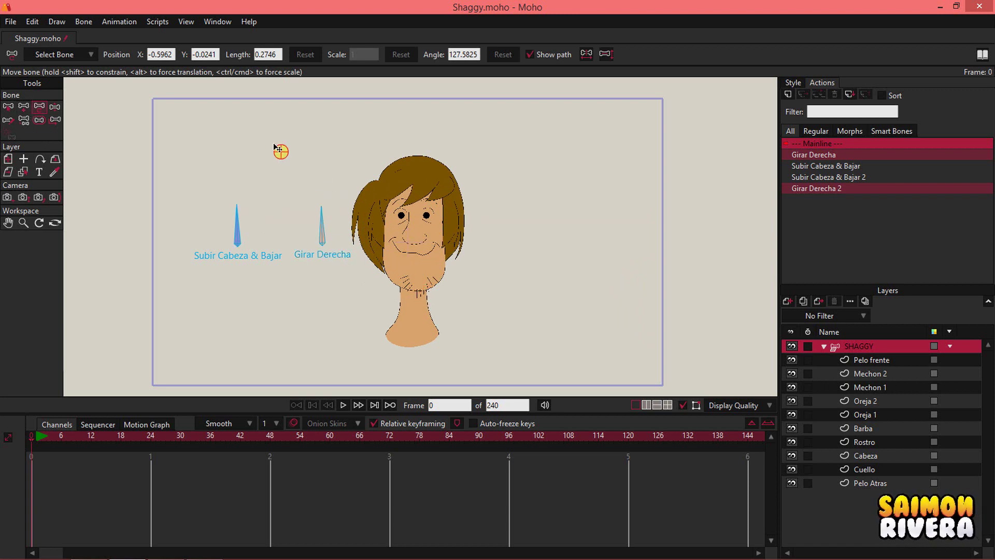
click(54, 106)
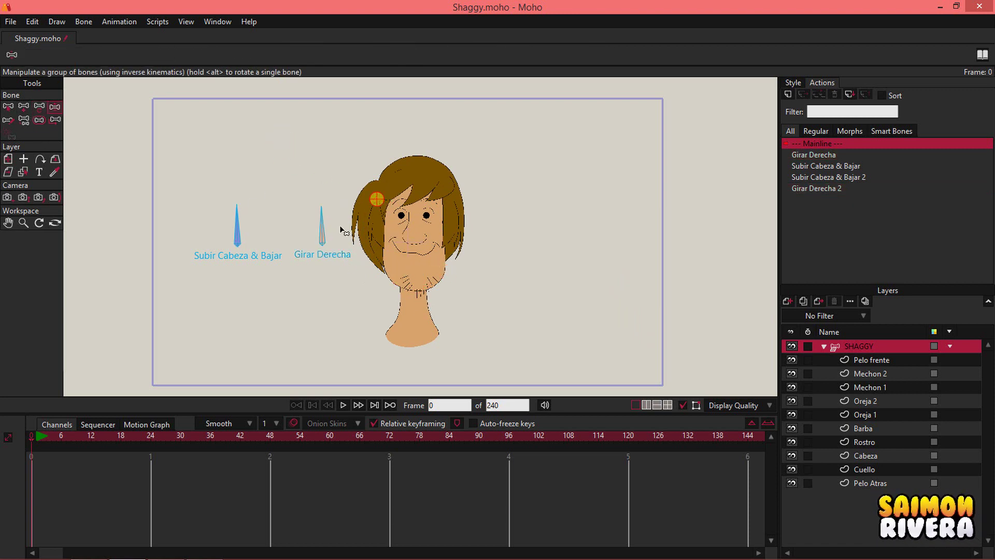
mouse_move(321, 211)
mouse_down()
mouse_move(302, 216)
mouse_move(308, 222)
mouse_up()
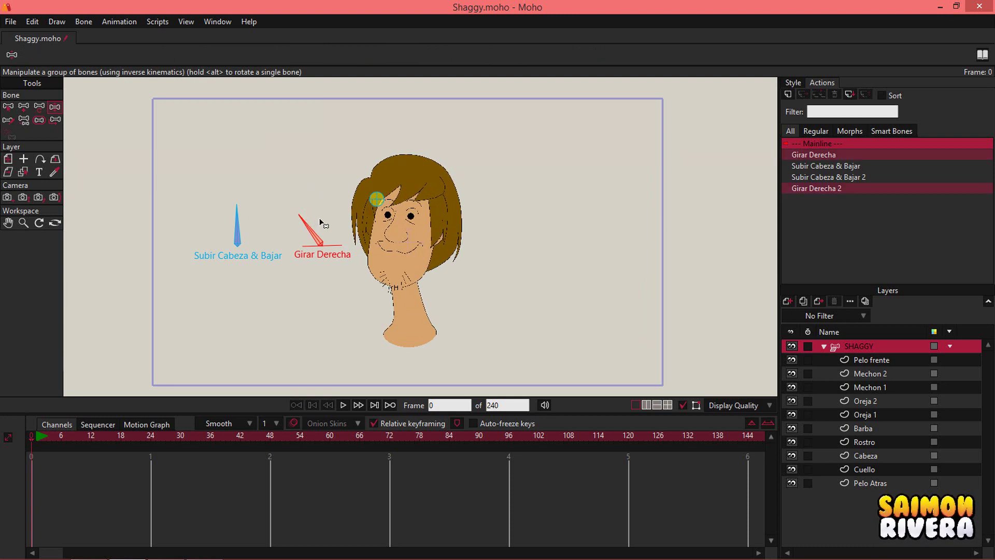
Step: Move the Mover bone from the hair back onto the centre of the face, over the nose
click(13, 107)
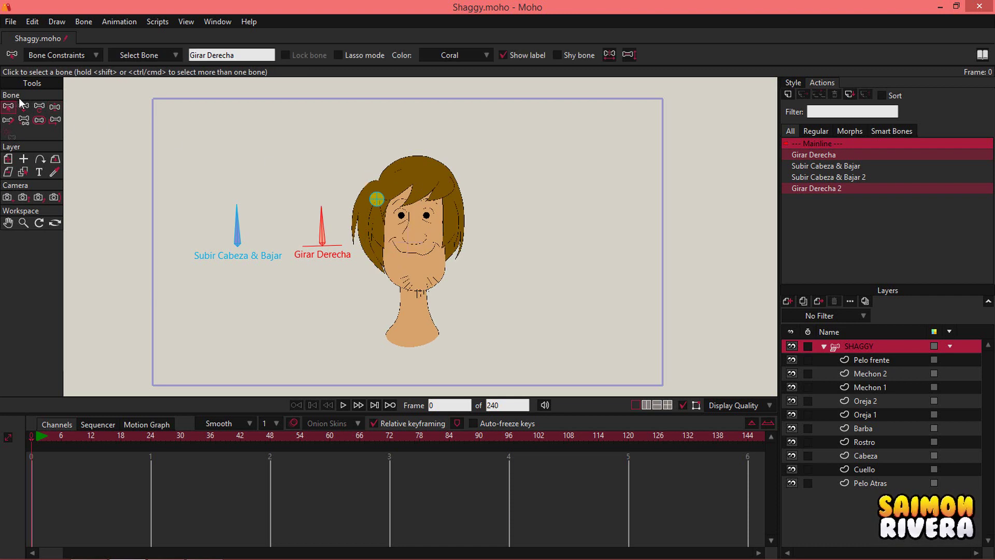
click(39, 106)
drag(374, 201, 416, 240)
click(416, 239)
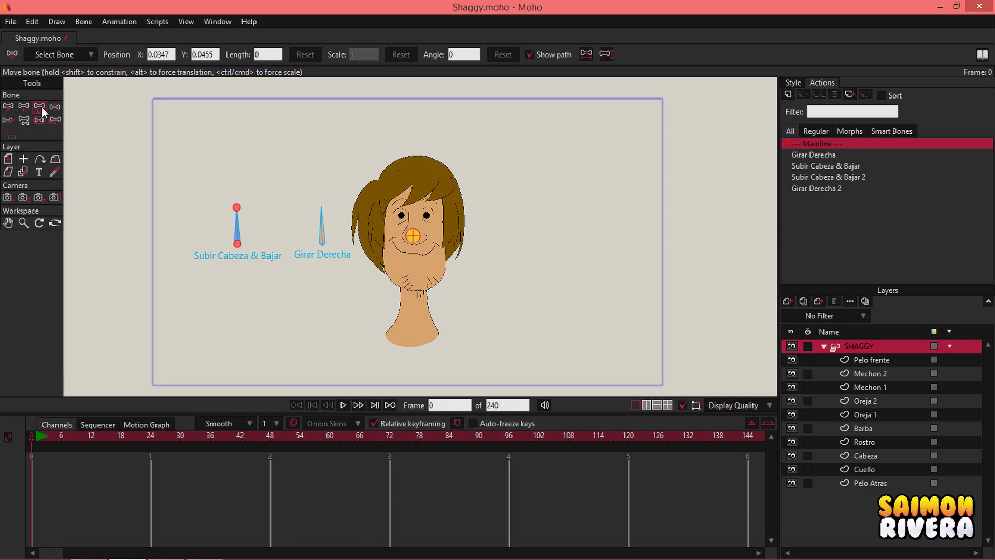
Step: Move the Subir Cabeza & Bajar bone to the other side of the head, level with Mover, and turn it to about 179° toward the face
click(241, 245)
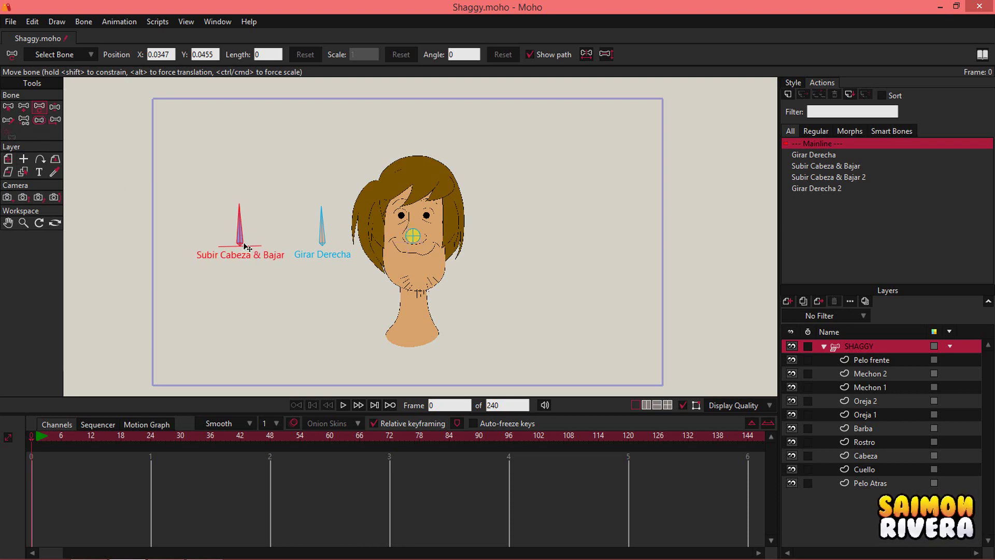
drag(247, 247, 616, 225)
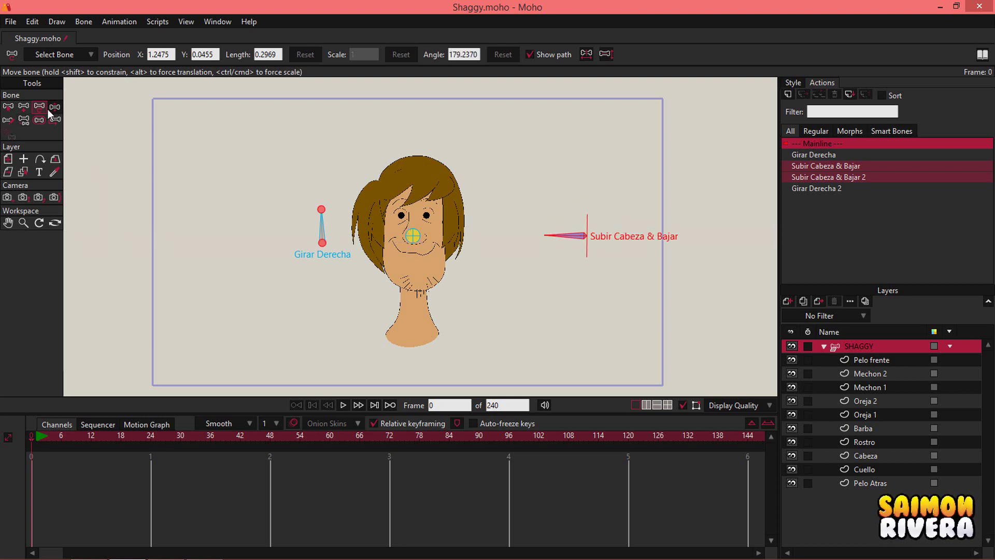
Step: Move the Mover bone down onto the mouth and rotate Subir Cabeza & Bajar upward to test the head raise
click(413, 235)
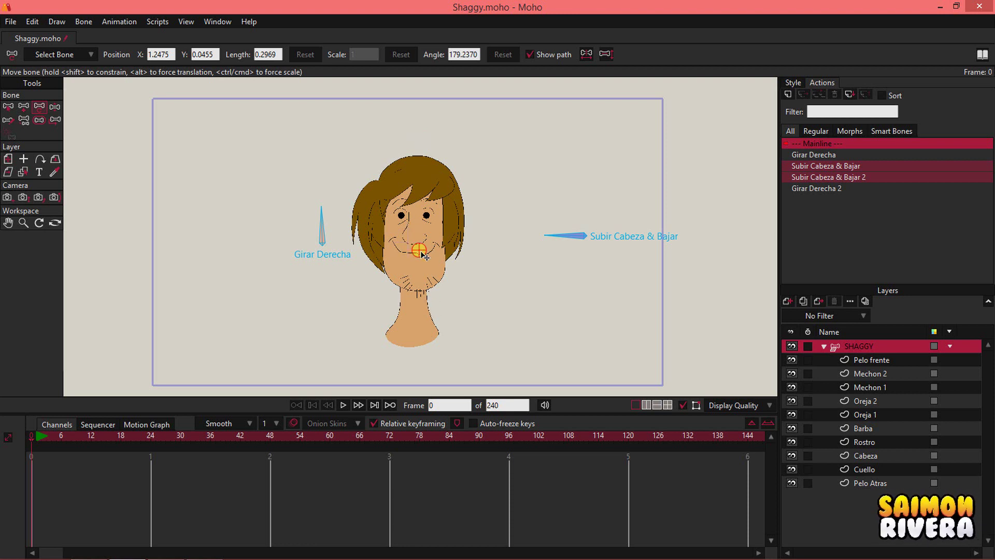
click(566, 236)
click(322, 228)
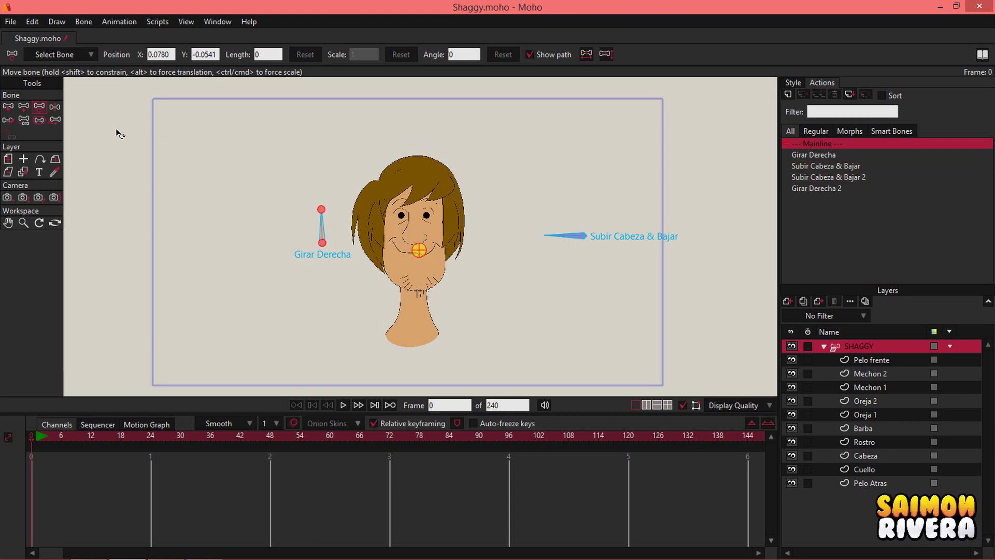
click(55, 107)
drag(555, 236, 567, 199)
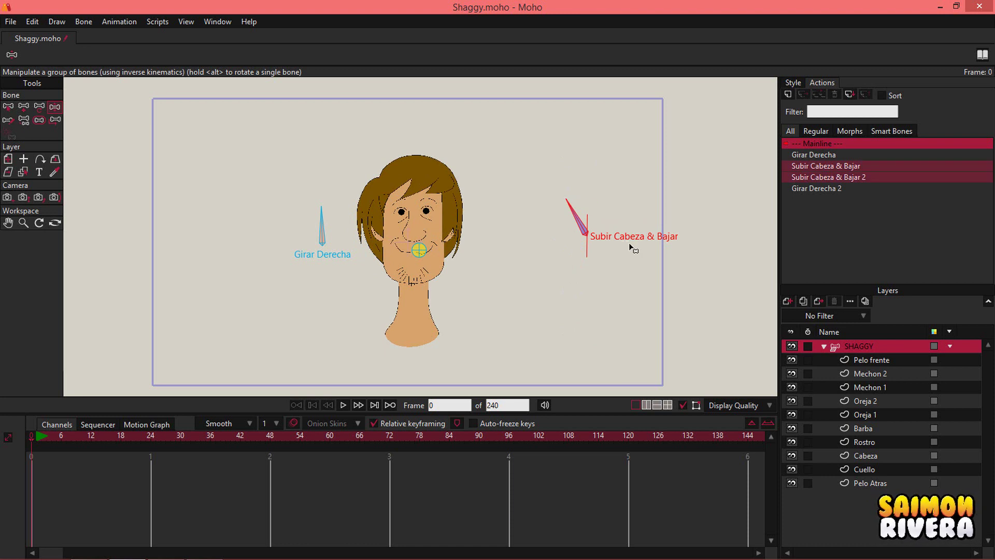
Step: Review the Subir Cabeza & Bajar and Subir Cabeza & Bajar 2 actions up to frame 24, and return to Mainline
double_click(849, 167)
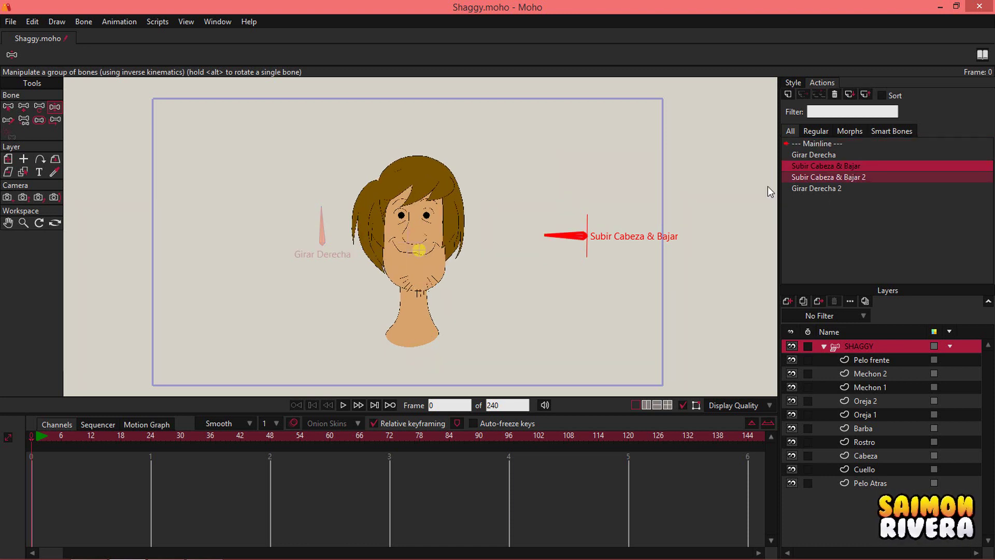
drag(74, 434, 150, 452)
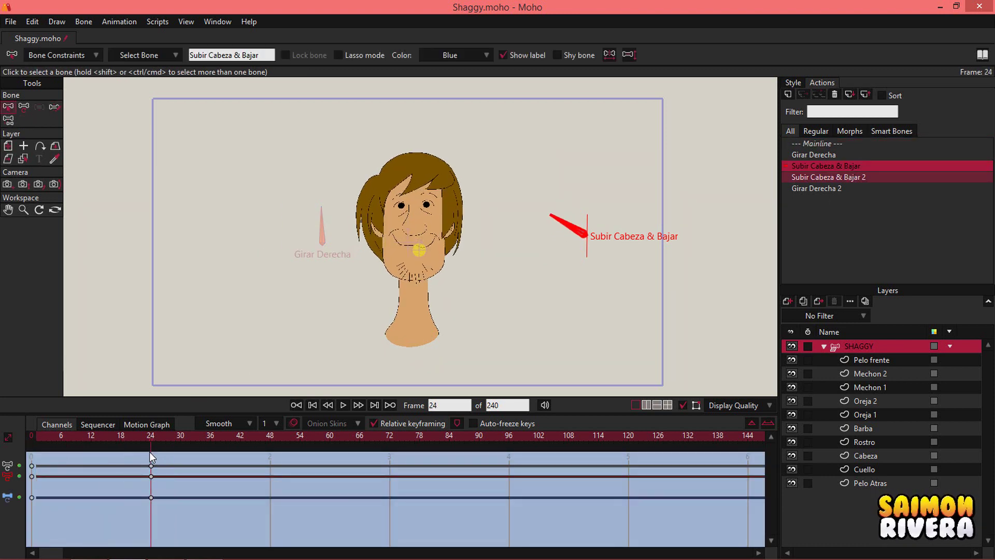
double_click(854, 176)
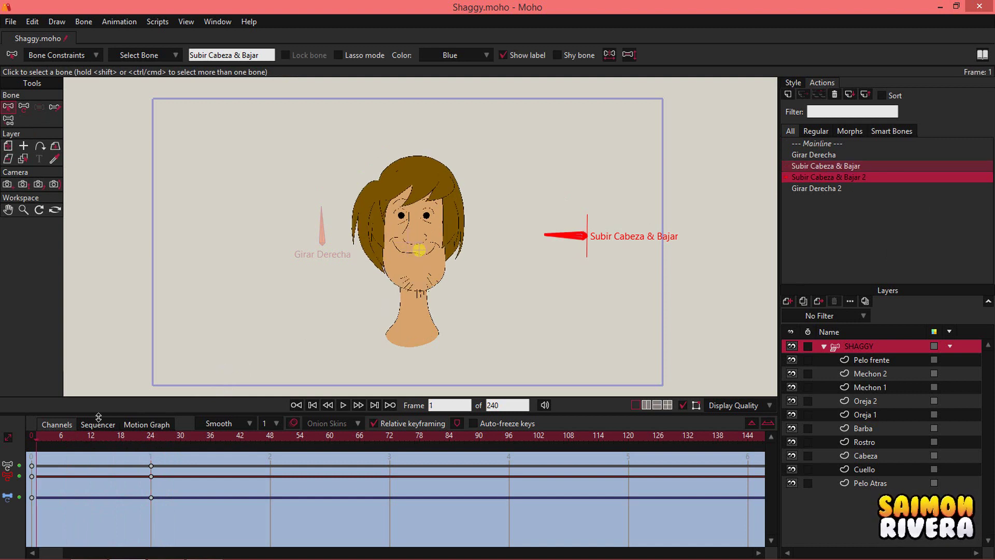
drag(58, 435, 153, 445)
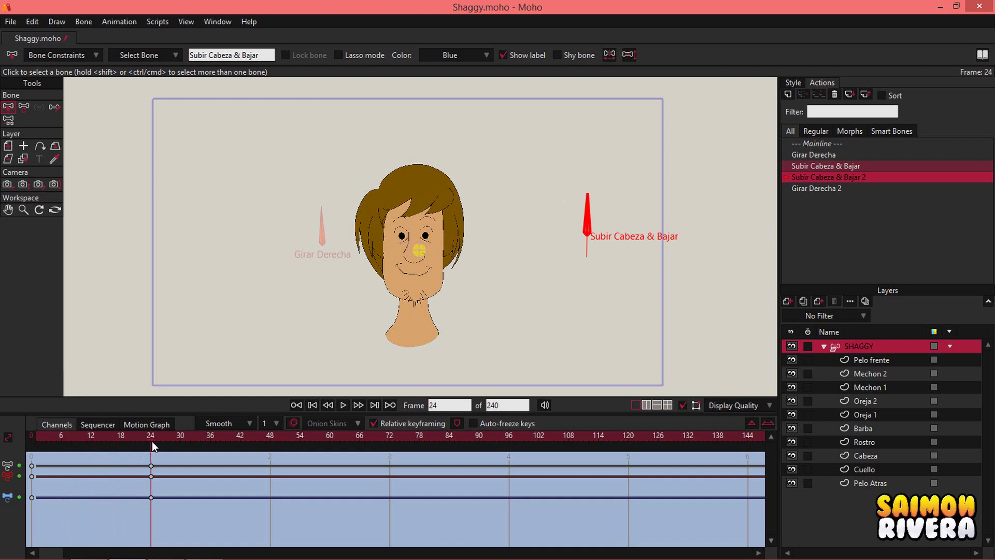
click(24, 106)
drag(567, 196, 841, 148)
click(838, 144)
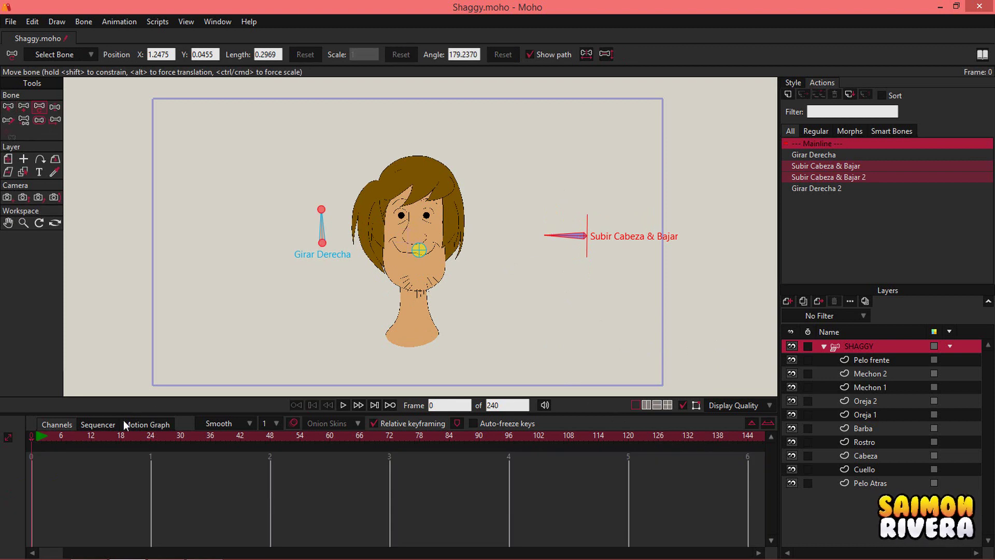
Step: Rotate the Subir Cabeza & Bajar bone fully upward and then fully downward to test both head tilts
click(54, 106)
drag(558, 237, 604, 156)
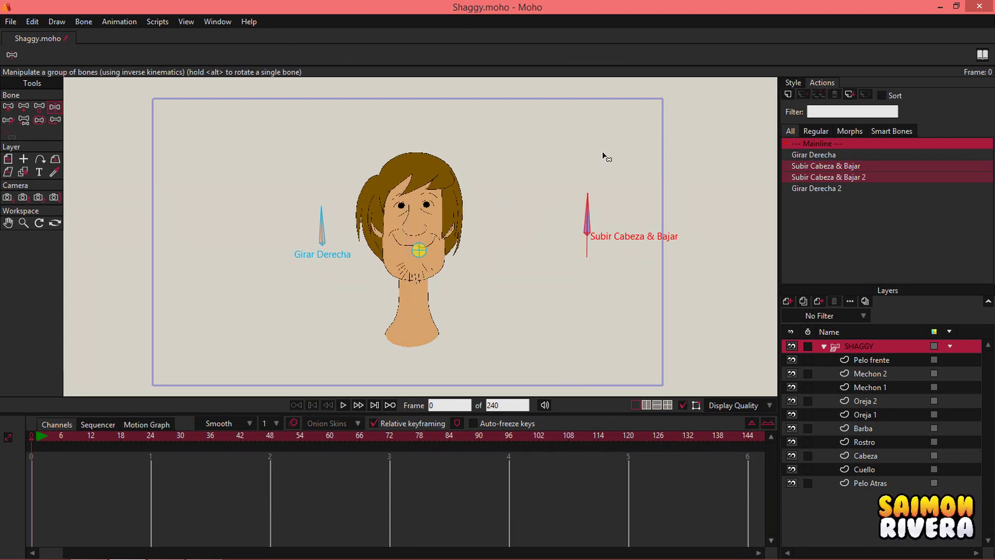
drag(606, 157, 629, 362)
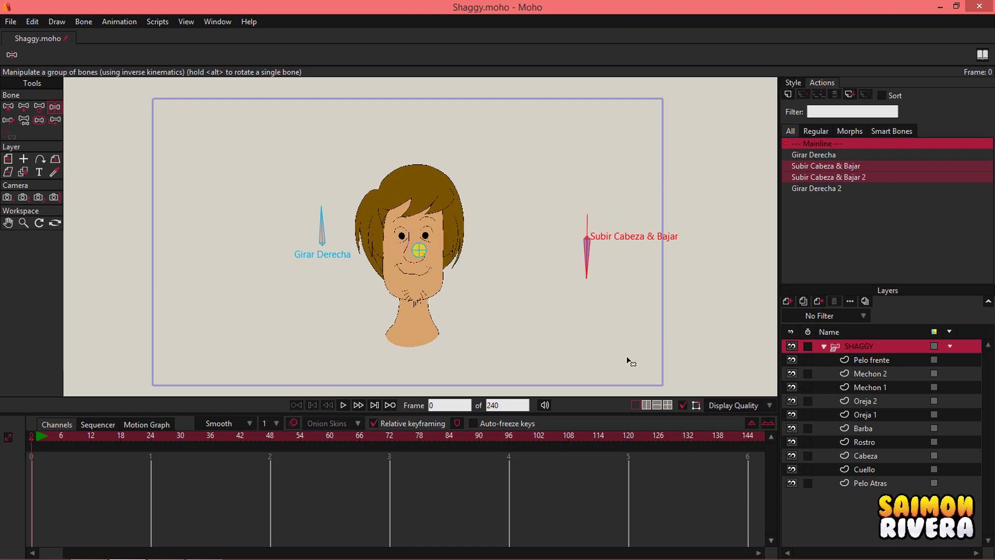
Step: Move the Girar Derecha bone below the neck, centred under the face, at about X 0.03, Y -0.88
click(14, 106)
click(38, 106)
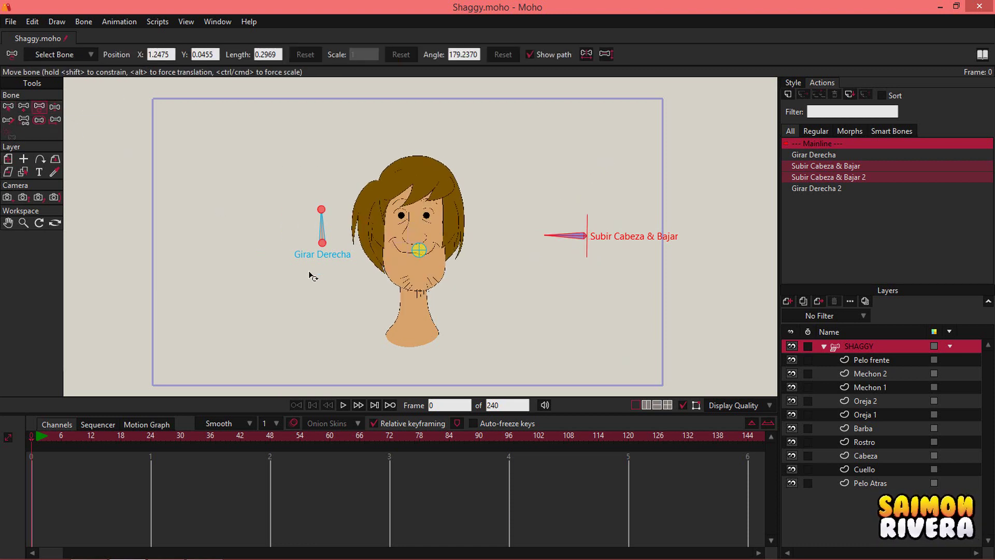
drag(325, 249, 416, 371)
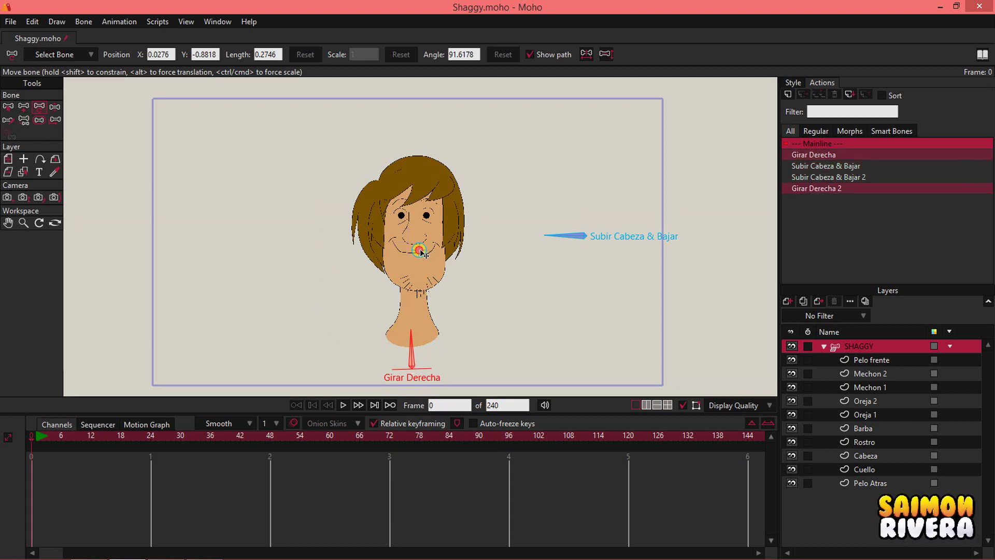
Step: Try the Mover bone on top of the hair and then in the empty space left of the chin
drag(422, 254, 420, 161)
click(565, 236)
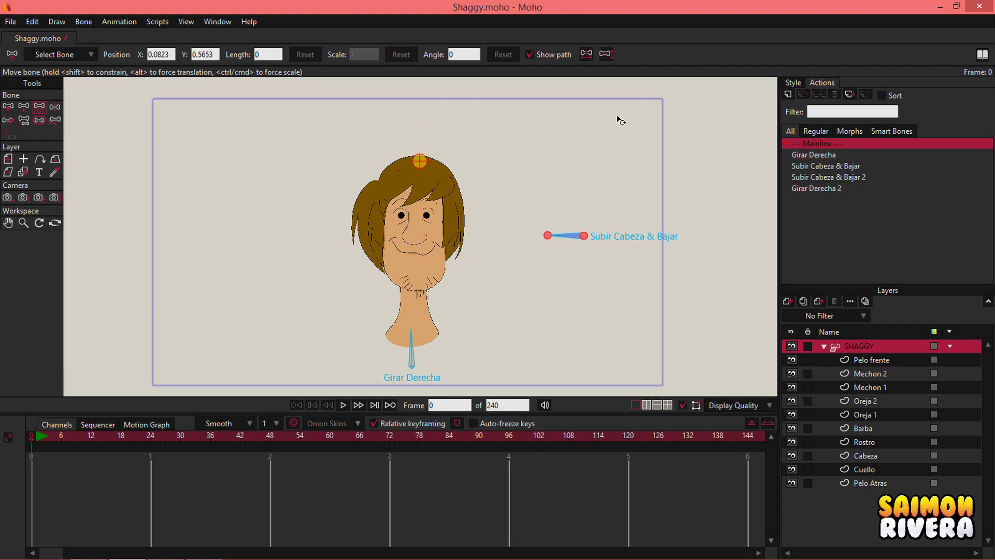
drag(420, 161, 309, 280)
click(535, 306)
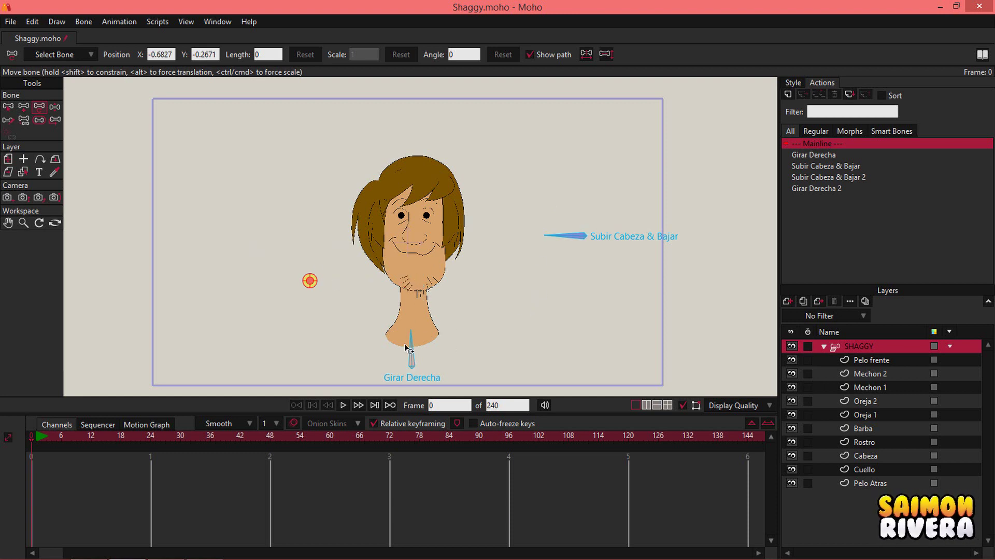
Step: Rotate Girar Derecha slightly to test the head turn with Mover beside the head, and undo the rotation
drag(398, 332, 412, 306)
key(ctrl+z)
click(54, 107)
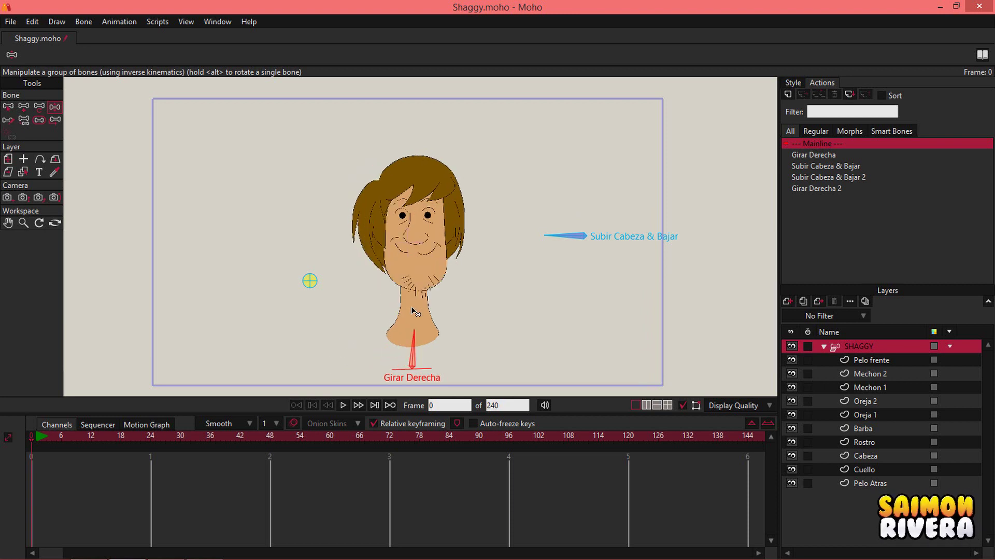
Step: Move the Mover bone to the right of the neck and rotate Girar Derecha to horizontal to test the head turn
click(38, 107)
click(310, 281)
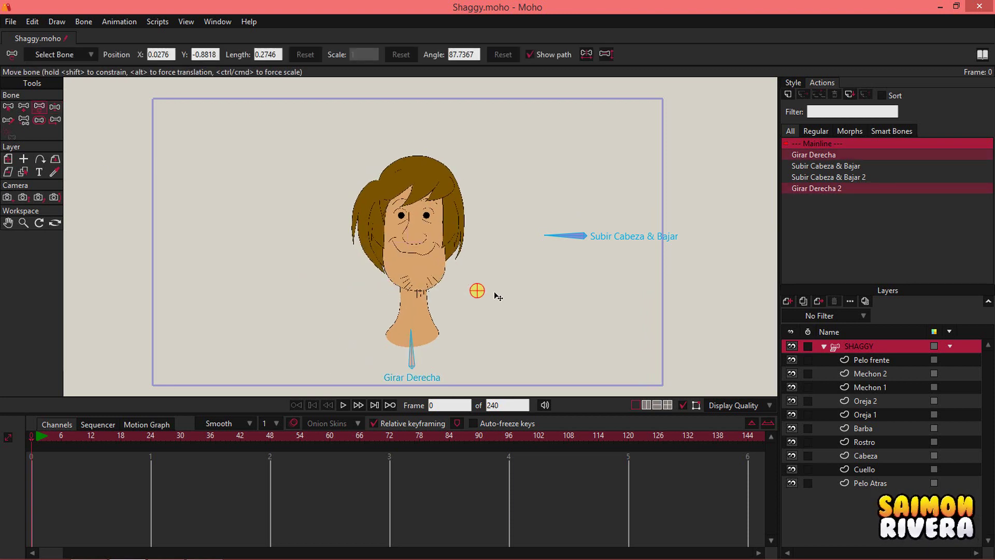
click(54, 107)
drag(411, 336, 456, 368)
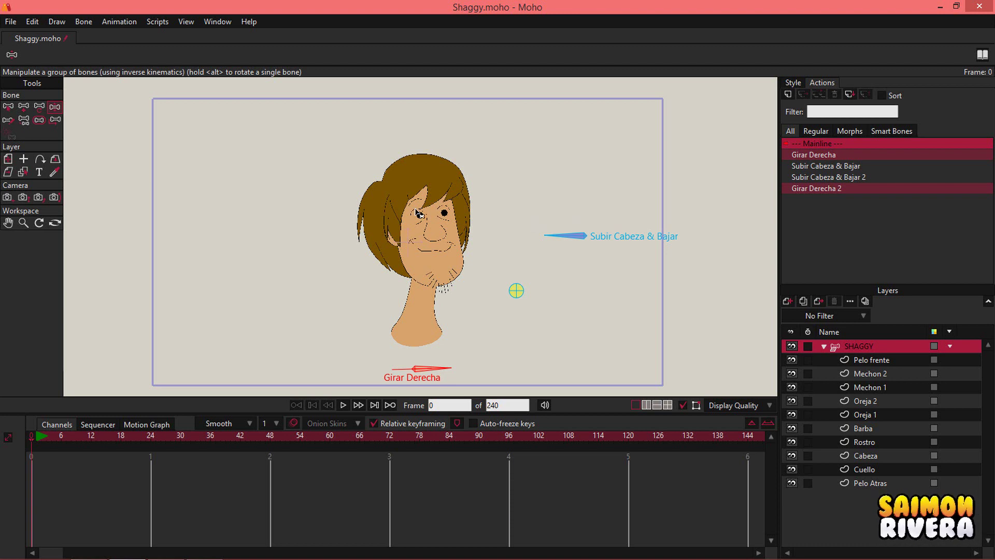
Step: Move the Mover bone back onto the nose at about X 0.06, Y 0.03
click(13, 107)
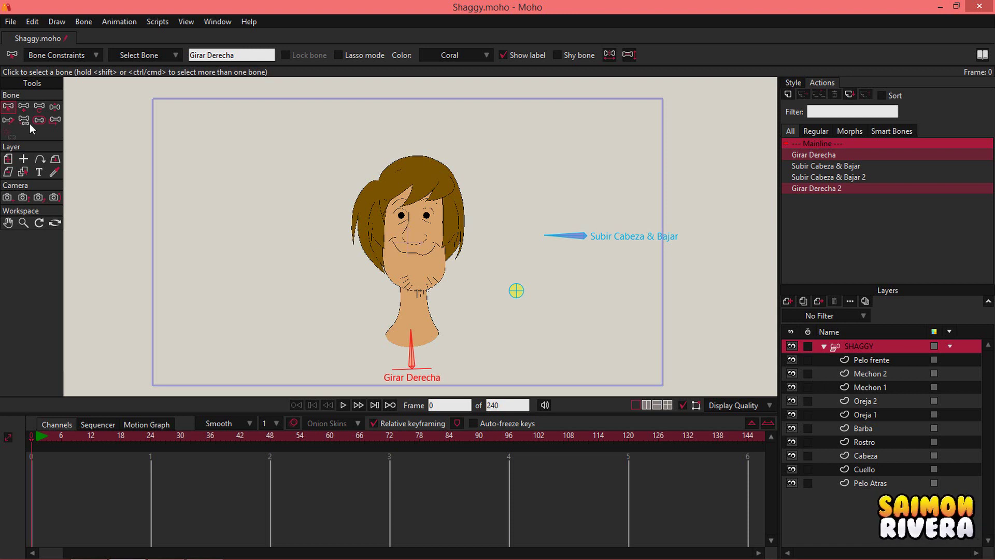
click(39, 106)
click(517, 292)
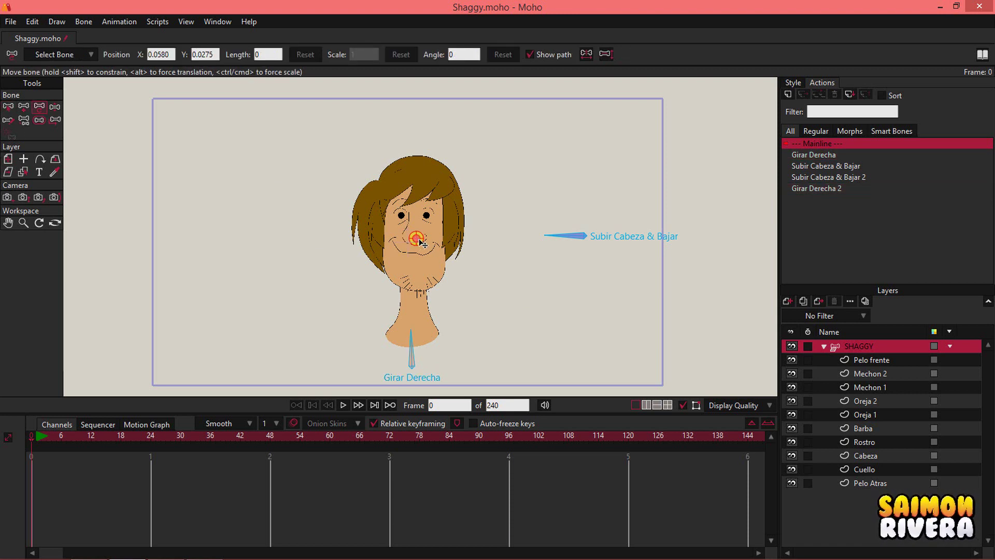
Step: Select the Girar Derecha and Subir Cabeza & Bajar bones together and set their constraint target to Mover
key(s)
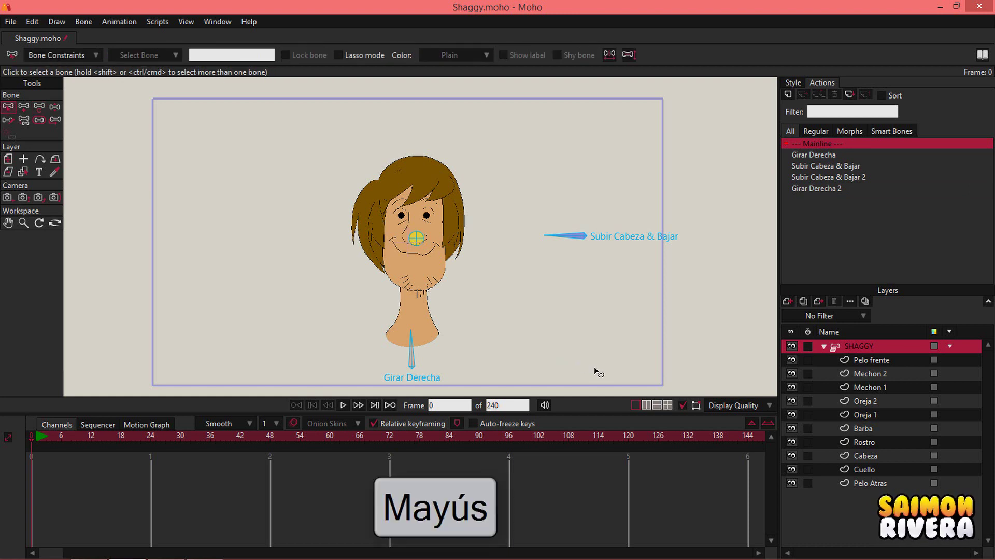
drag(594, 366, 399, 317)
drag(605, 326, 521, 171)
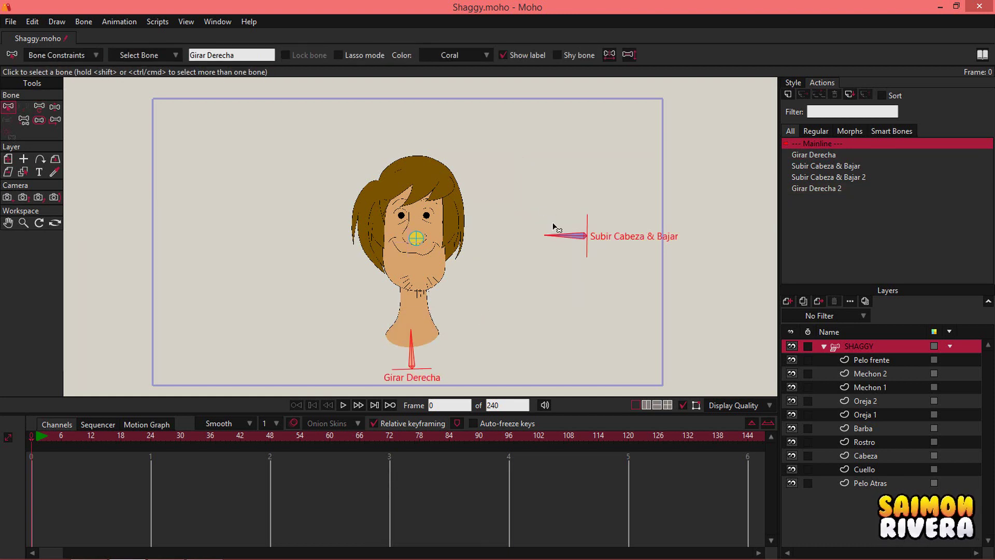
click(60, 54)
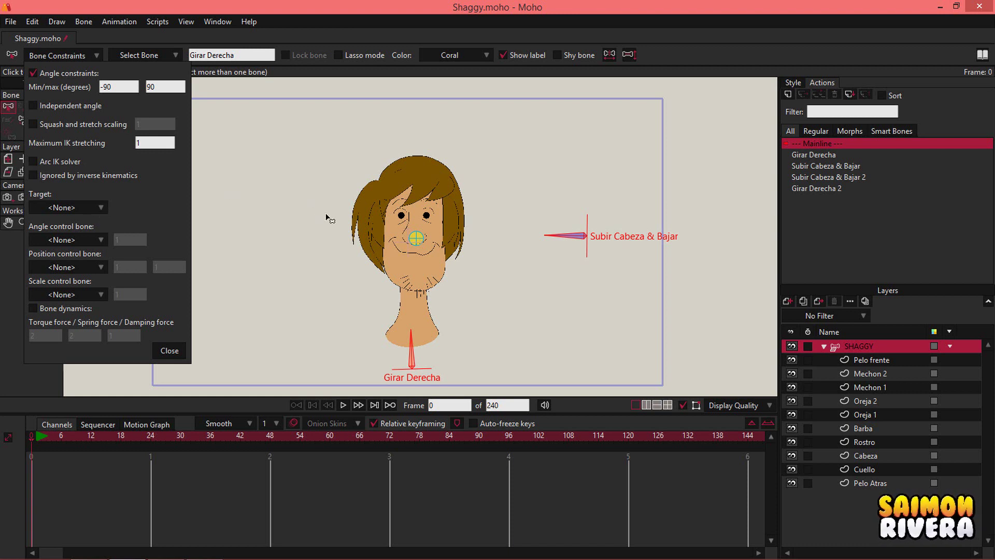
click(98, 204)
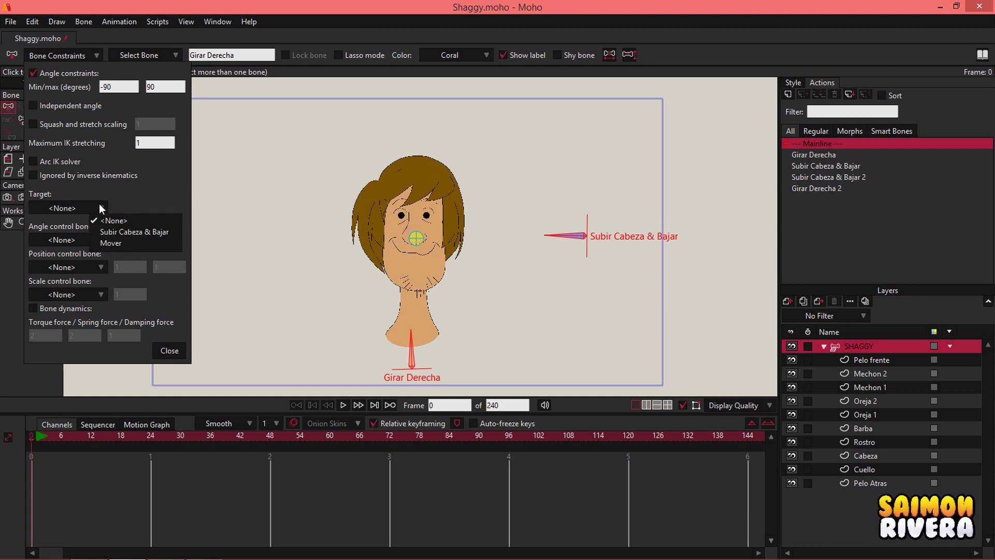
click(111, 238)
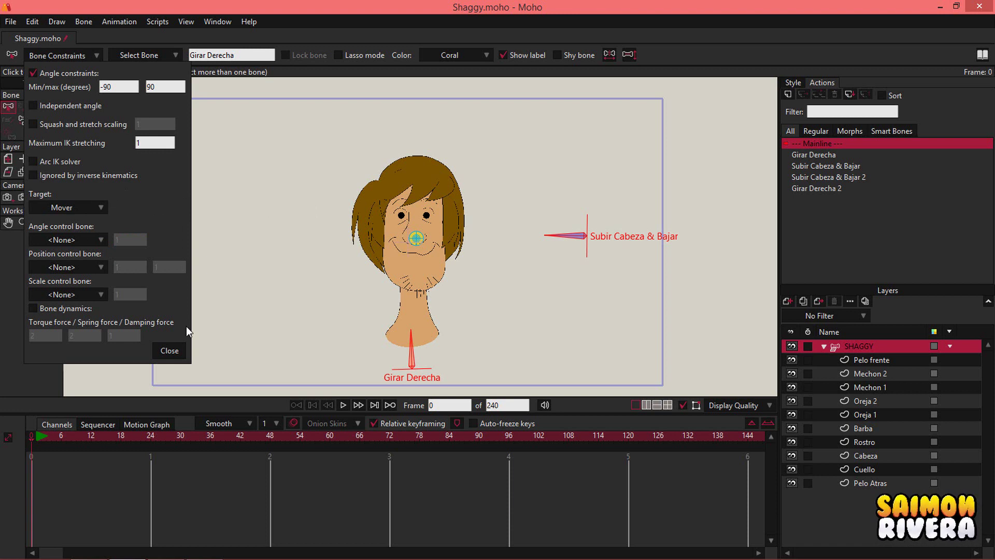
click(170, 350)
Step: Manipulate the Mover bone around the face to test how it drives the head turn and tilt
click(55, 107)
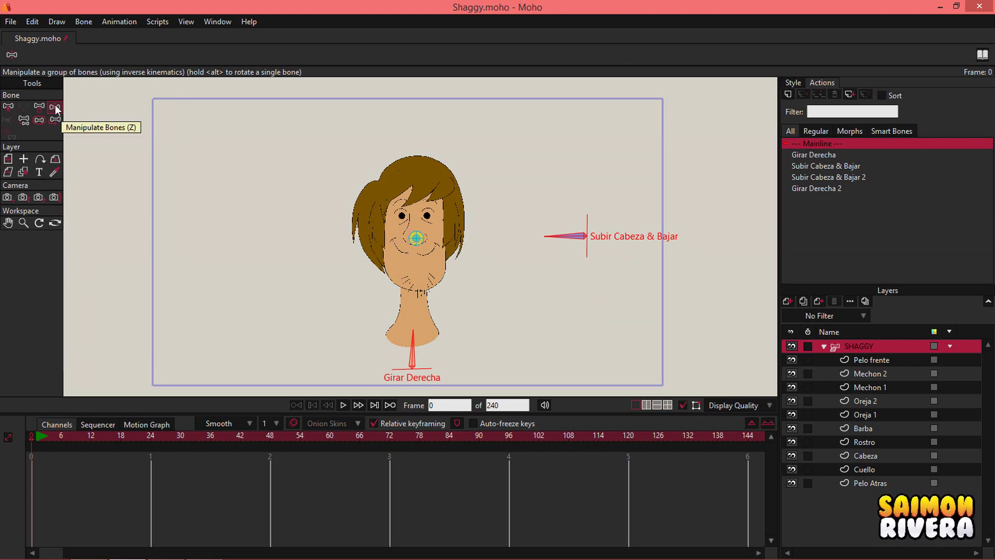
mouse_move(417, 238)
mouse_down()
mouse_move(350, 259)
mouse_move(263, 229)
mouse_move(284, 148)
mouse_move(409, 127)
mouse_move(482, 145)
mouse_move(526, 202)
mouse_move(542, 275)
mouse_move(439, 312)
mouse_move(268, 232)
mouse_move(420, 140)
mouse_move(534, 241)
mouse_move(446, 307)
mouse_move(398, 211)
mouse_move(468, 190)
mouse_move(409, 120)
mouse_move(295, 223)
mouse_move(407, 304)
mouse_move(501, 213)
mouse_move(461, 145)
mouse_move(328, 163)
mouse_move(330, 249)
mouse_move(386, 275)
mouse_move(448, 266)
mouse_move(516, 151)
mouse_move(382, 114)
mouse_move(375, 244)
mouse_move(412, 247)
mouse_move(416, 238)
mouse_up()
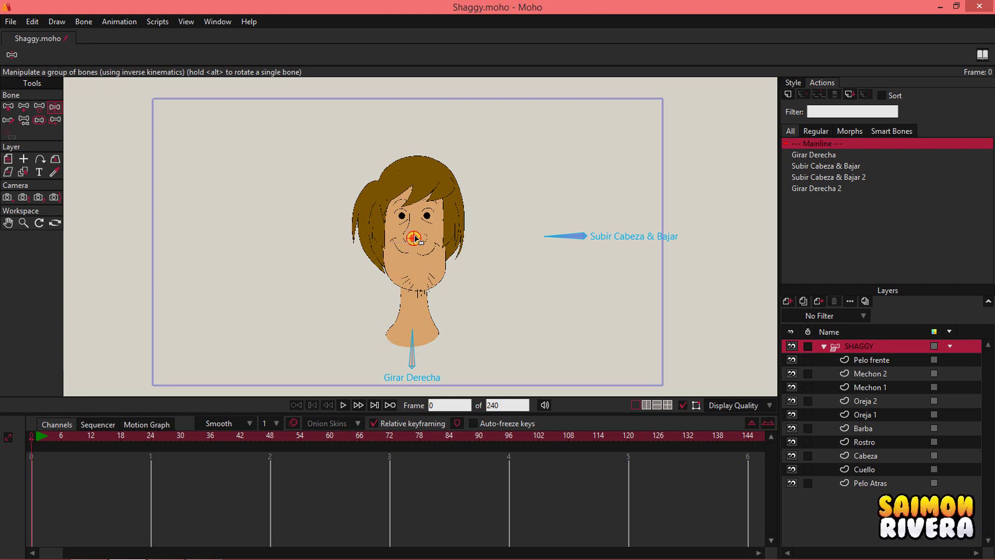
mouse_move(418, 240)
mouse_down()
mouse_move(399, 237)
mouse_move(438, 219)
mouse_move(395, 222)
mouse_move(418, 236)
mouse_up()
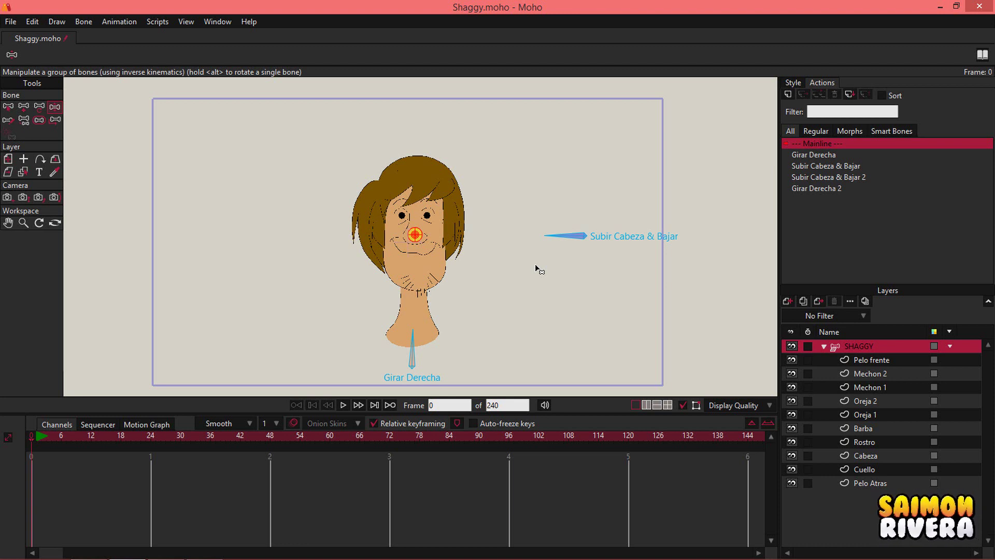
key(z)
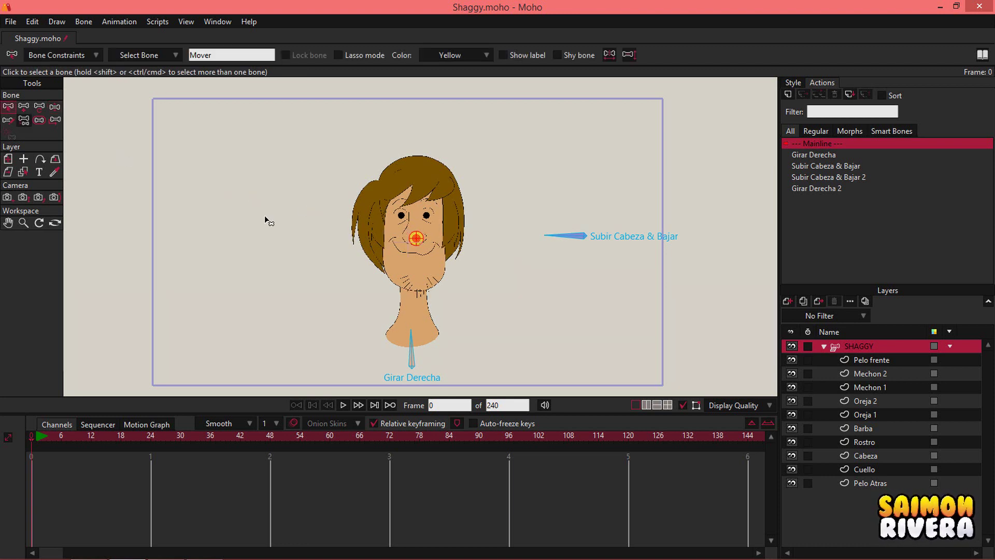
Step: Select the Girar Derecha and Subir Cabeza & Bajar bones and hide them
drag(543, 364, 342, 314)
drag(616, 335, 568, 158)
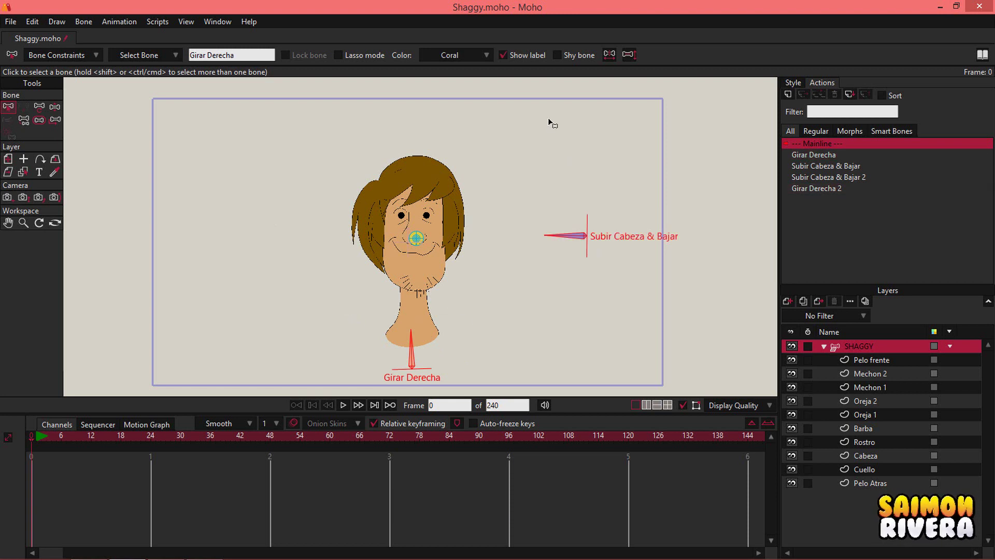
click(91, 24)
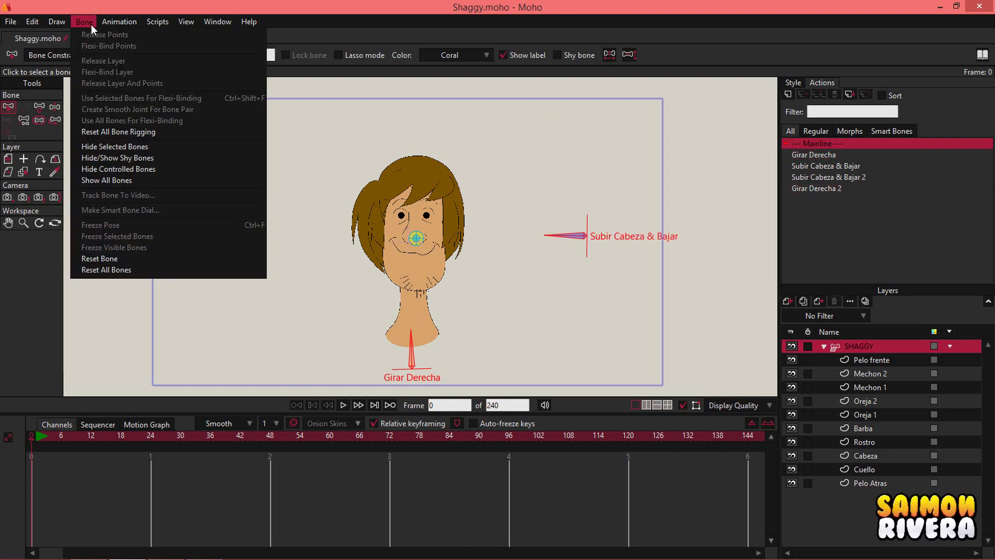
click(156, 150)
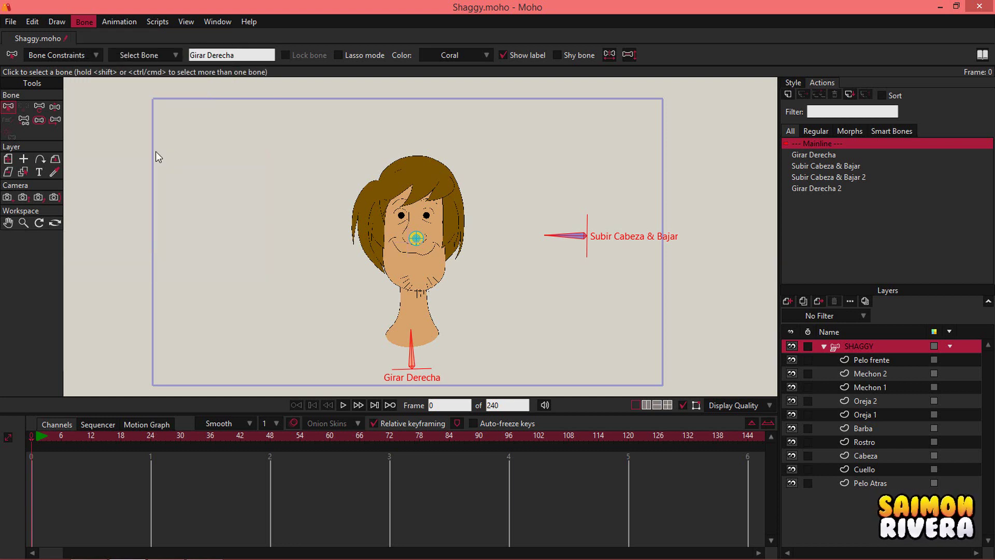
Step: Manipulate the Mover bone to test the head movement with the two smart bones hidden
click(40, 106)
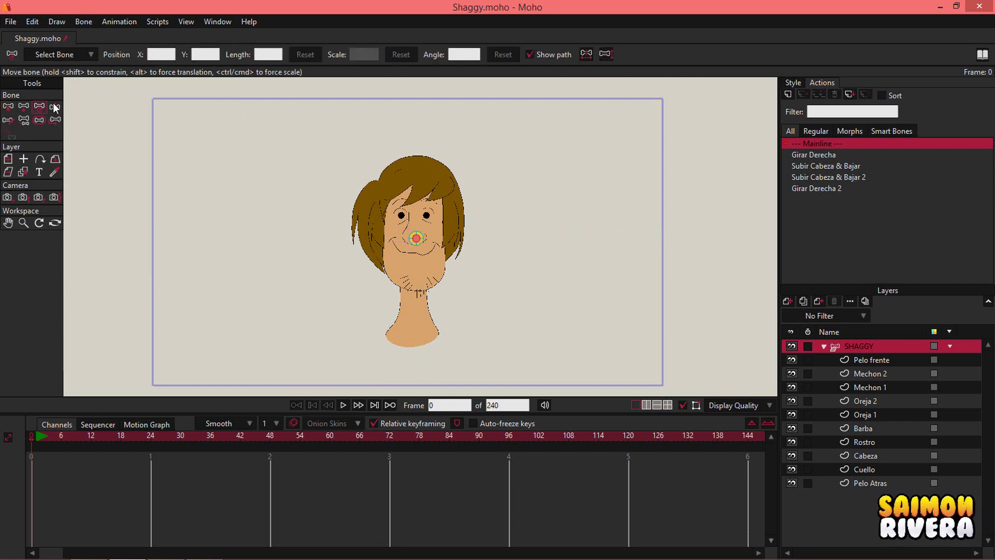
click(54, 106)
mouse_move(417, 240)
mouse_down()
mouse_move(284, 225)
mouse_move(439, 119)
mouse_move(533, 188)
mouse_move(559, 258)
mouse_move(473, 304)
mouse_move(287, 277)
mouse_move(371, 109)
mouse_move(528, 173)
mouse_move(555, 244)
mouse_move(533, 278)
mouse_move(409, 292)
mouse_move(335, 191)
mouse_move(449, 139)
mouse_move(472, 254)
mouse_move(409, 212)
mouse_move(412, 221)
mouse_up()
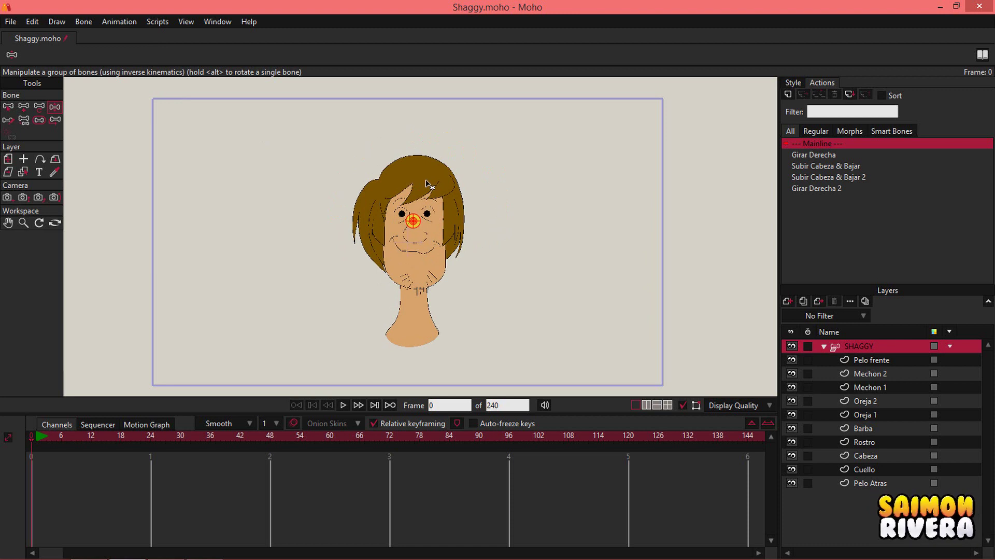
Step: Show all bones again and manipulate Mover back down onto the nose while checking the smart bones follow it
click(92, 24)
click(77, 21)
click(142, 179)
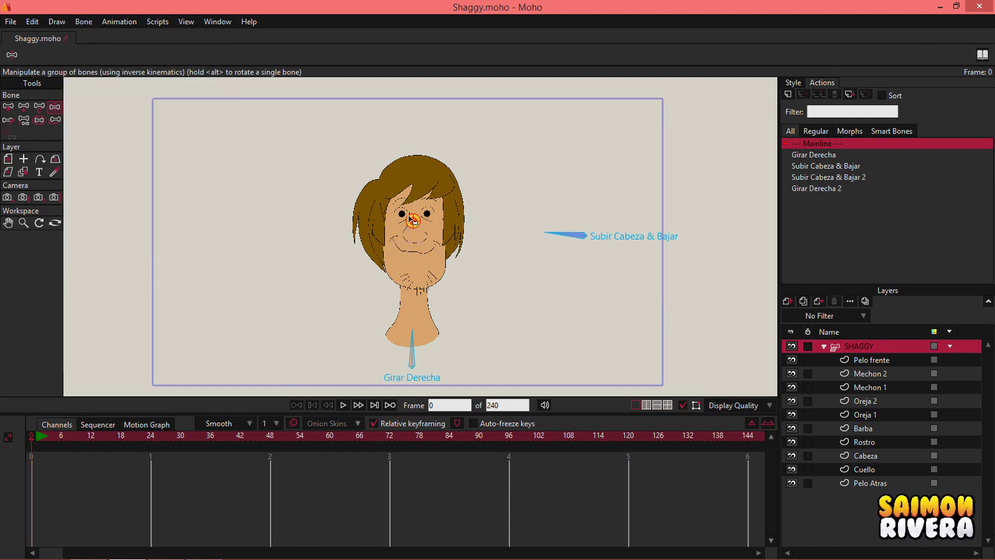
drag(413, 222, 417, 235)
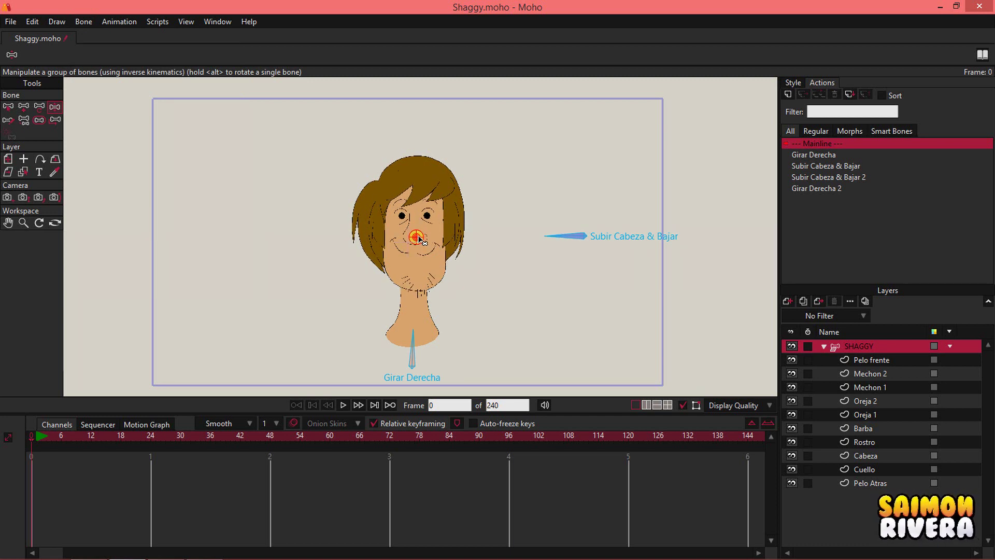
Step: Manipulate the Mover bone far out beside the head, up and down, and return it to the nose to test the head movement range
drag(418, 239, 644, 195)
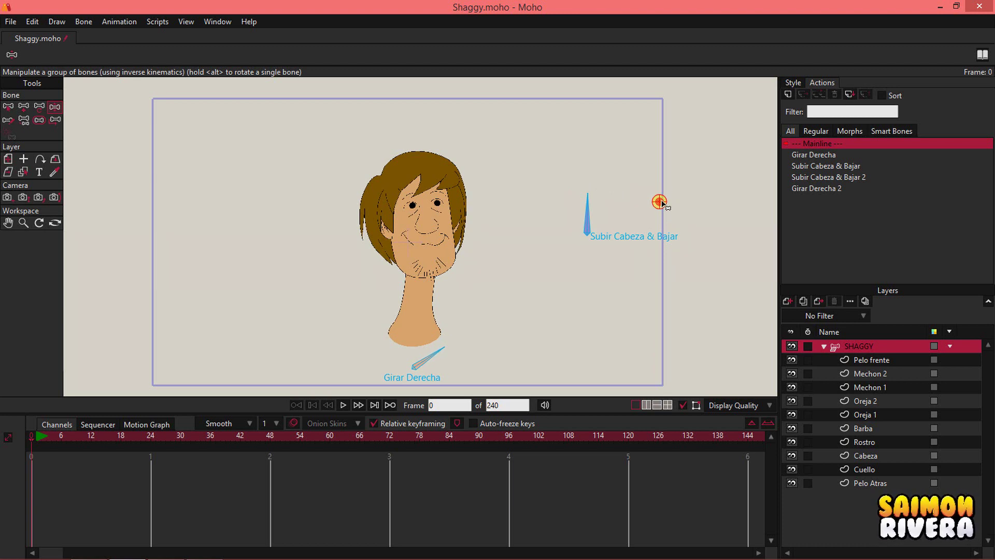
mouse_move(659, 202)
mouse_down()
mouse_move(652, 291)
mouse_move(656, 162)
mouse_move(660, 289)
mouse_move(674, 189)
mouse_up()
drag(671, 235, 676, 171)
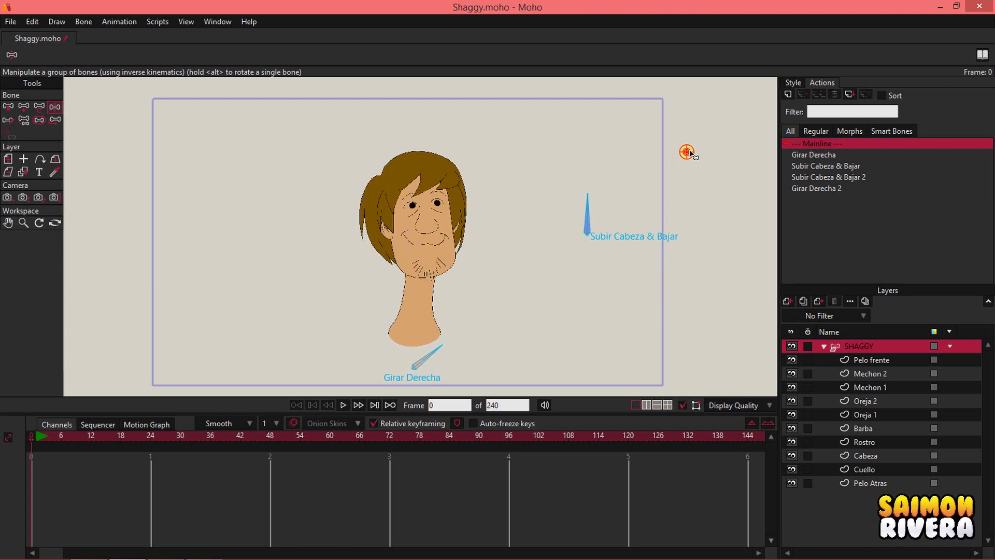
drag(688, 152, 686, 302)
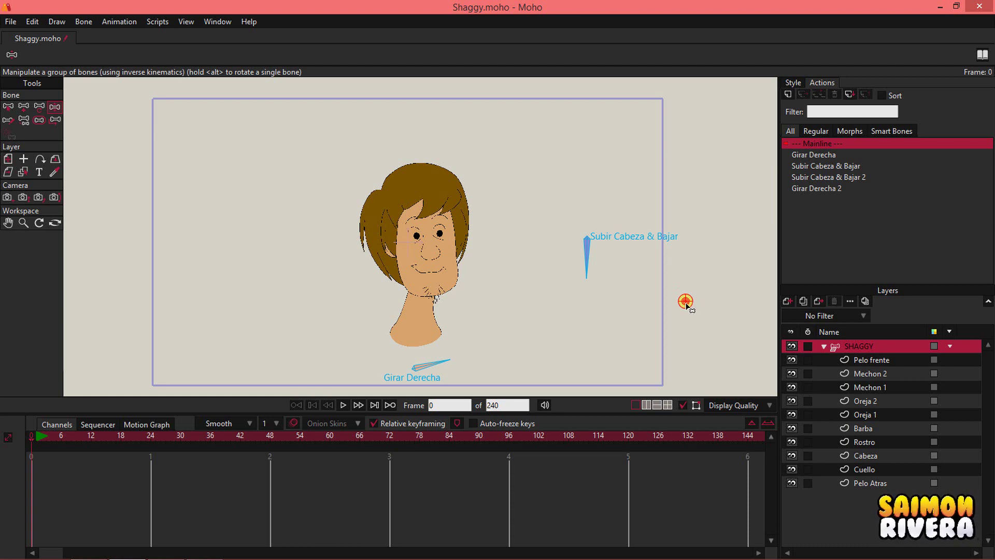
drag(588, 304, 416, 238)
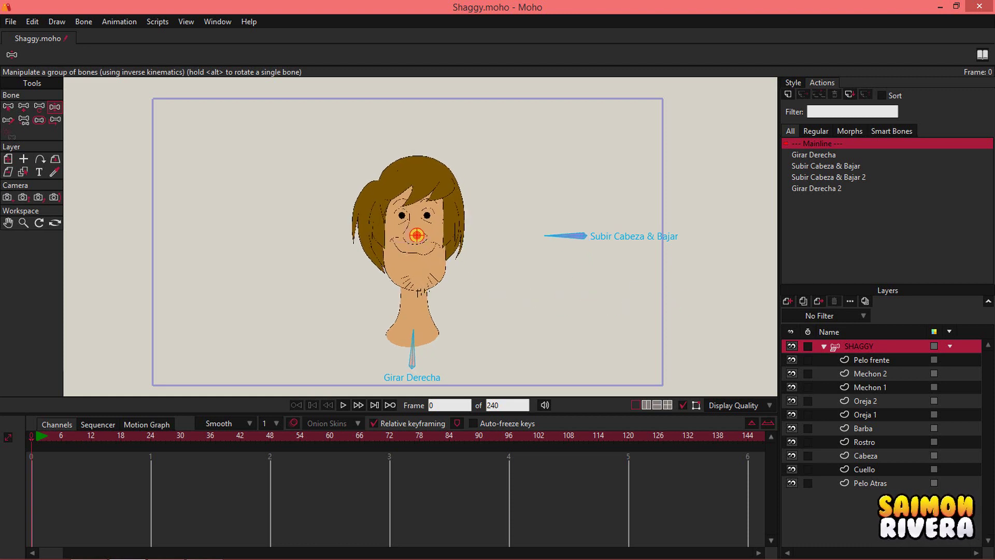
Step: Move the Subir Cabeza & Bajar bone outside the frame to about X 2.72, Y 0.03, and shift the Girar Derecha bone slightly down
click(15, 107)
click(572, 236)
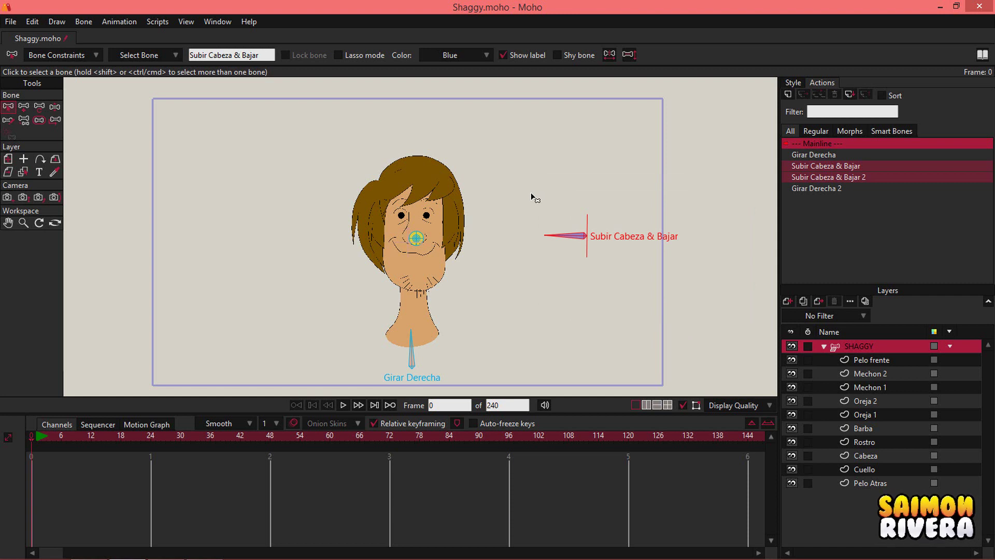
drag(524, 207, 435, 190)
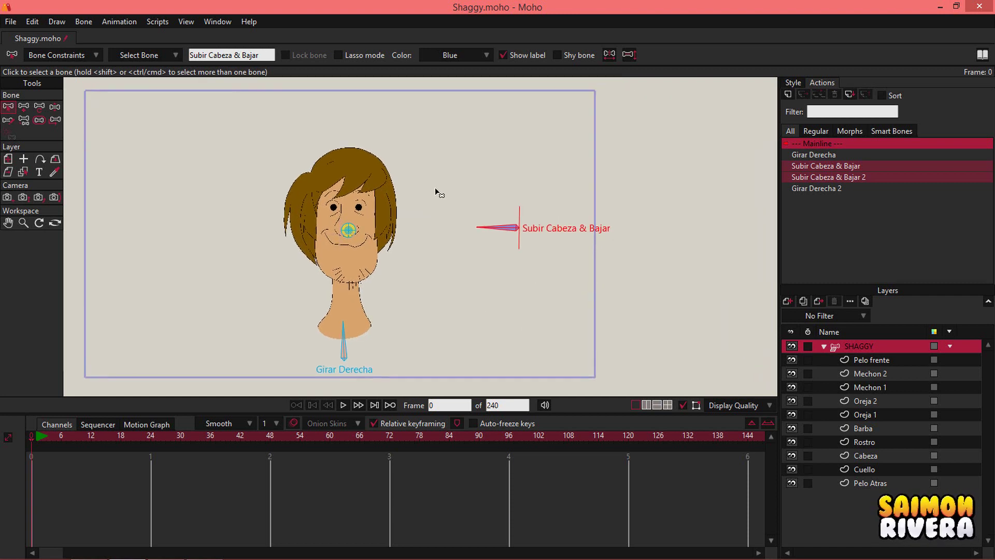
click(39, 107)
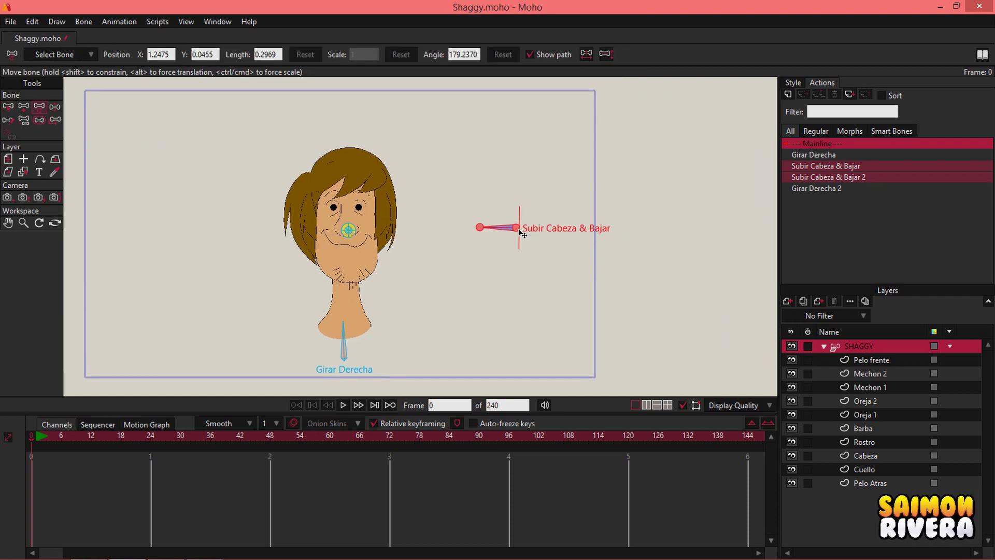
drag(520, 231, 730, 228)
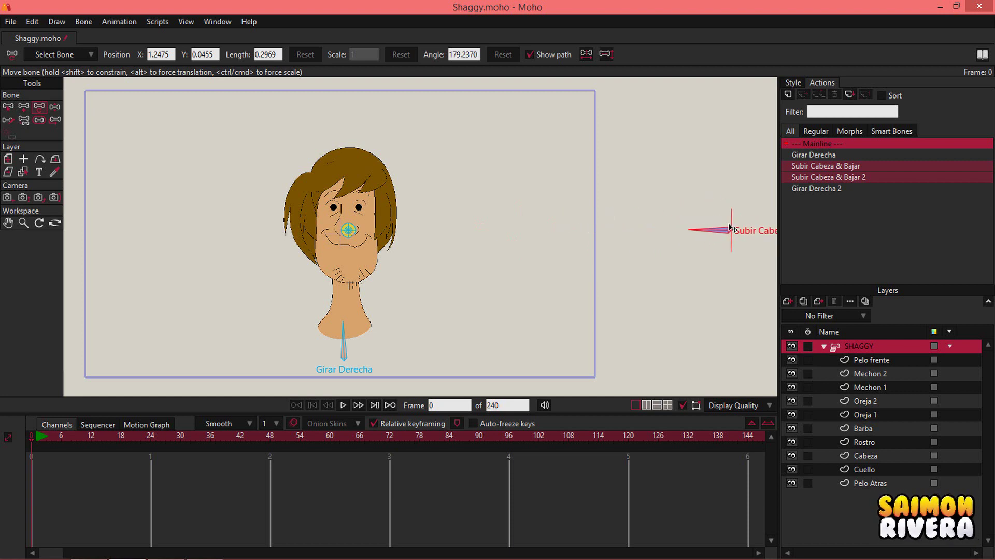
drag(334, 332, 384, 317)
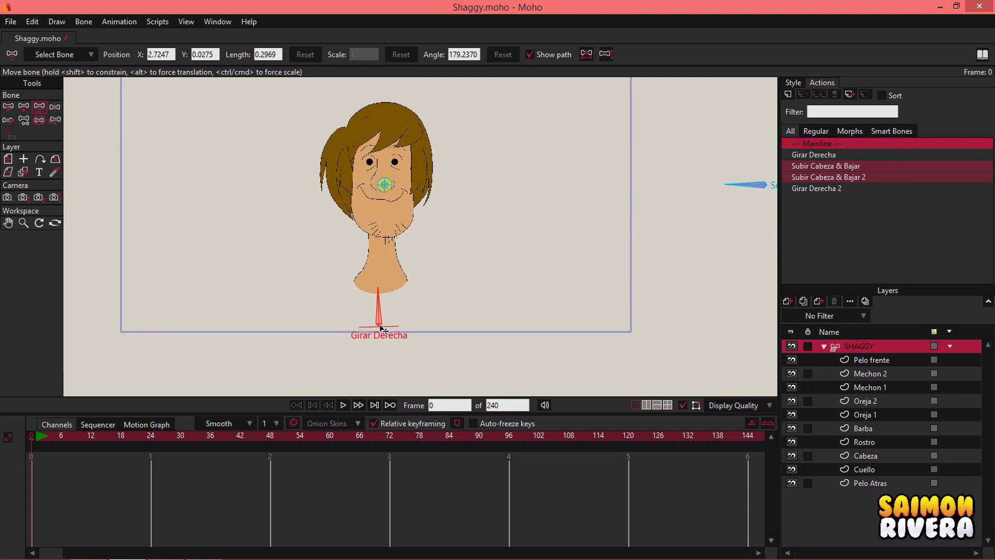
click(381, 328)
Step: Manipulate the Mover bone around the face to test the head movement with the repositioned smart bones
click(56, 109)
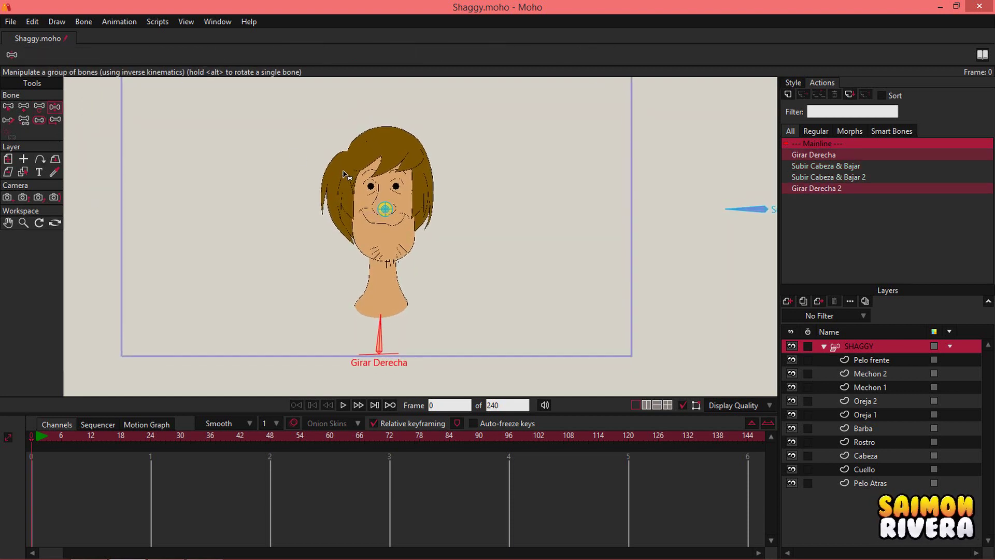
drag(502, 139, 380, 235)
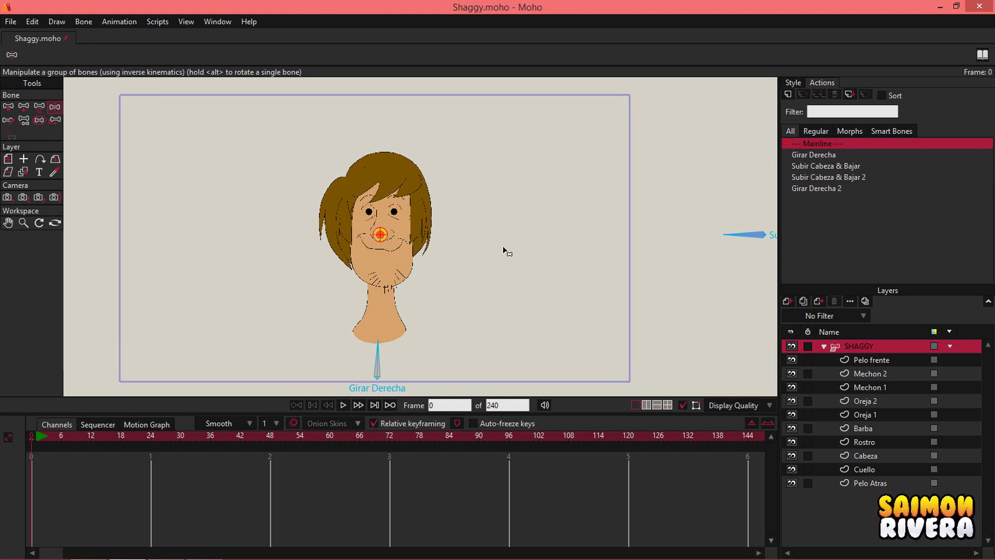
drag(503, 247, 483, 230)
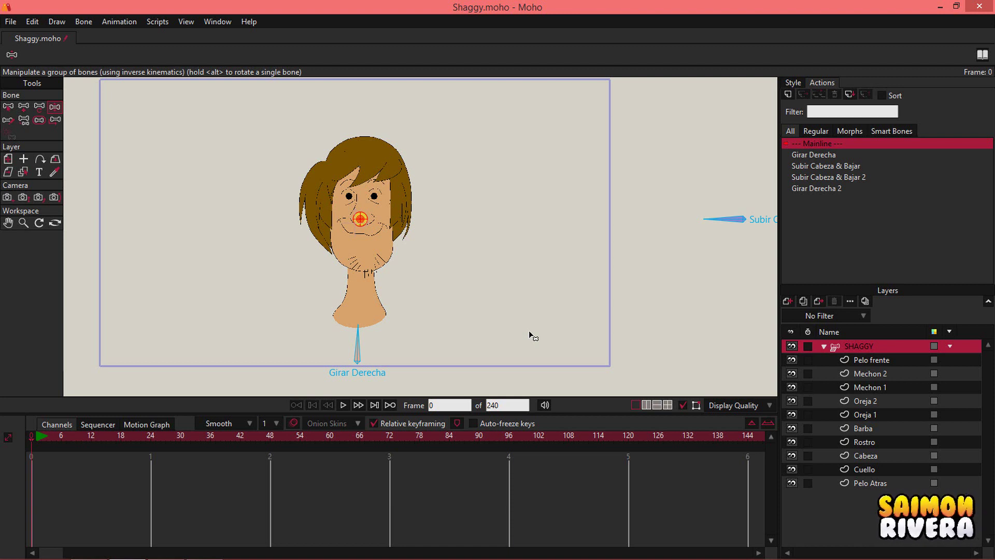
drag(510, 276, 512, 276)
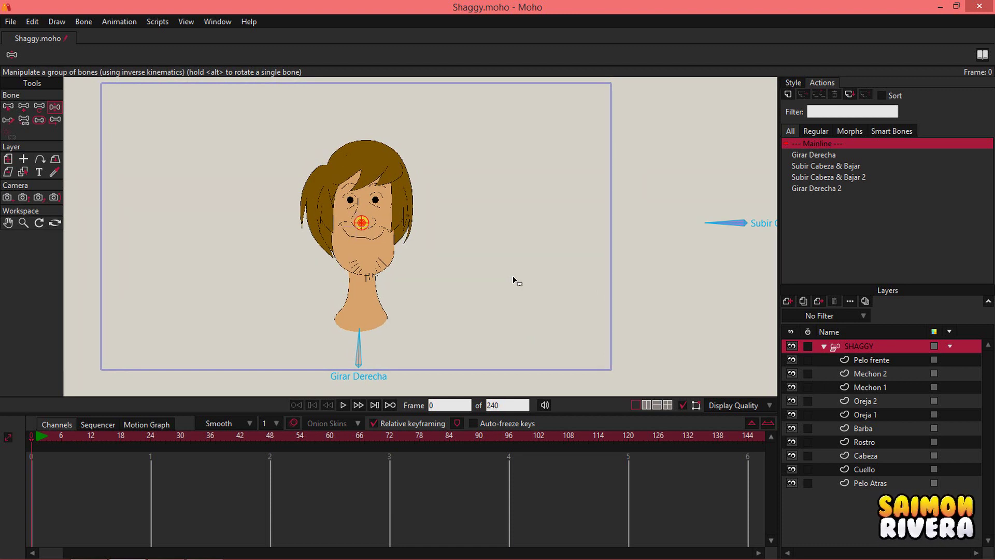
mouse_move(362, 222)
mouse_down()
mouse_move(227, 219)
mouse_move(493, 225)
mouse_move(362, 229)
mouse_up()
mouse_move(445, 240)
mouse_down()
mouse_move(416, 233)
mouse_move(453, 247)
mouse_up()
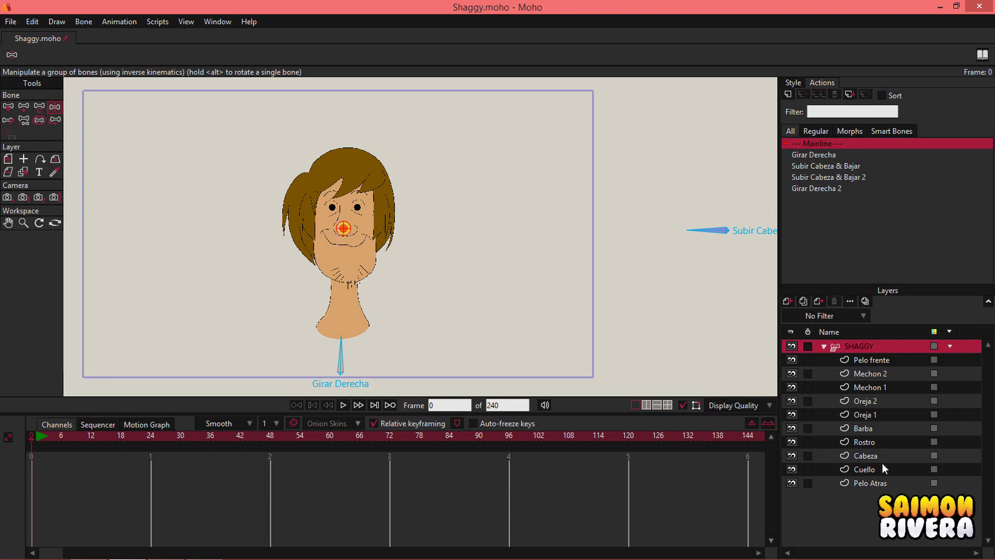
Step: Draw a white circle beside Shaggy's neck on the Pelo Atras layer, undoing the trial rectangle
click(883, 483)
click(26, 116)
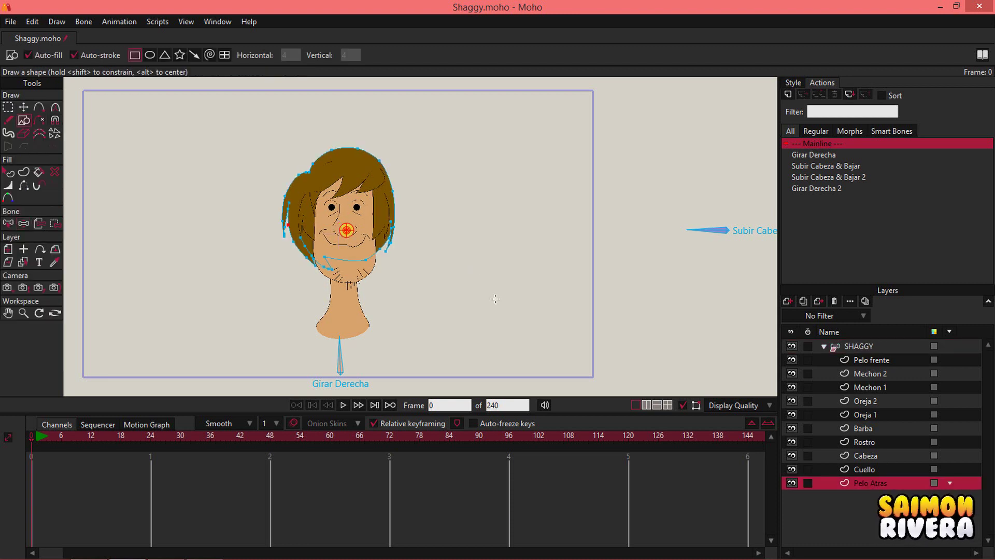
drag(452, 248, 515, 311)
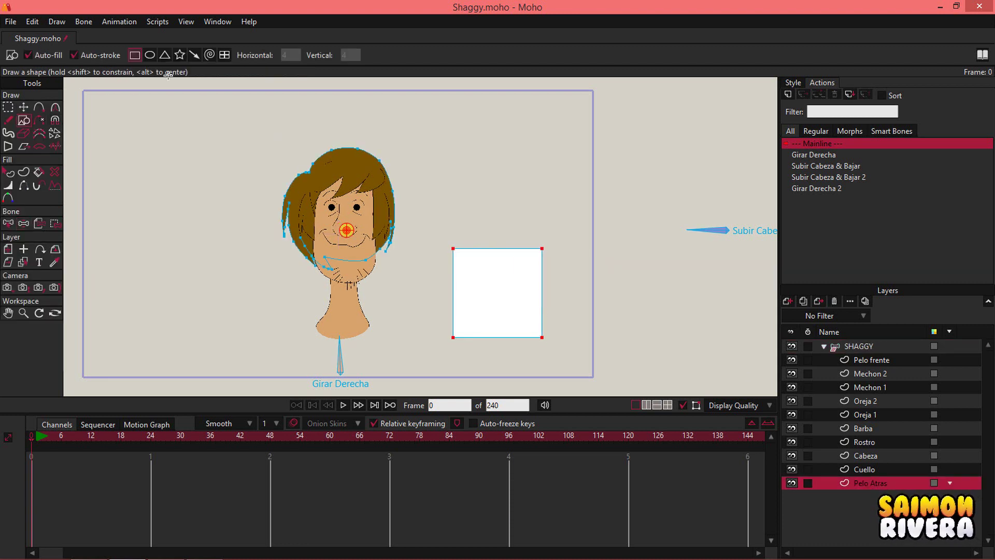
click(150, 55)
key(ctrl+z)
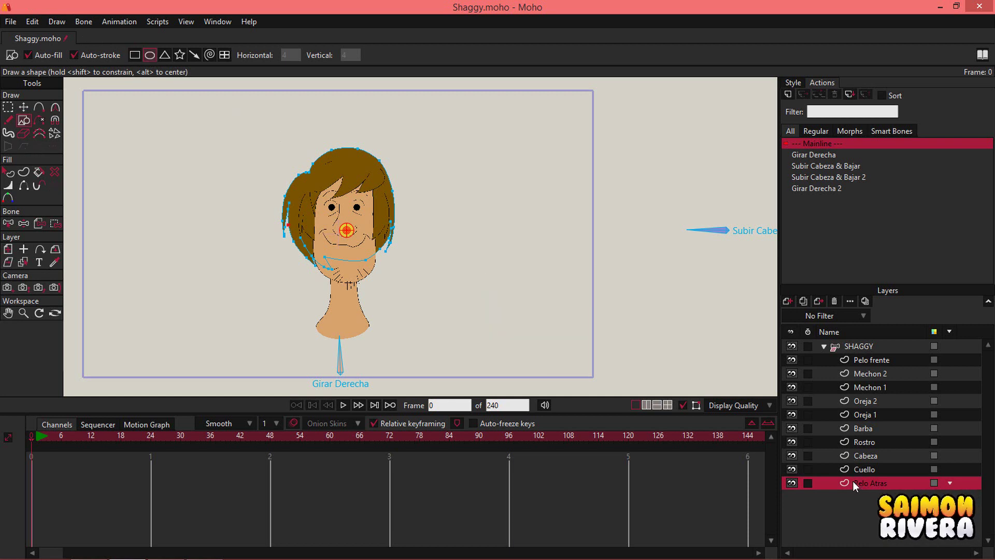
drag(449, 268, 539, 341)
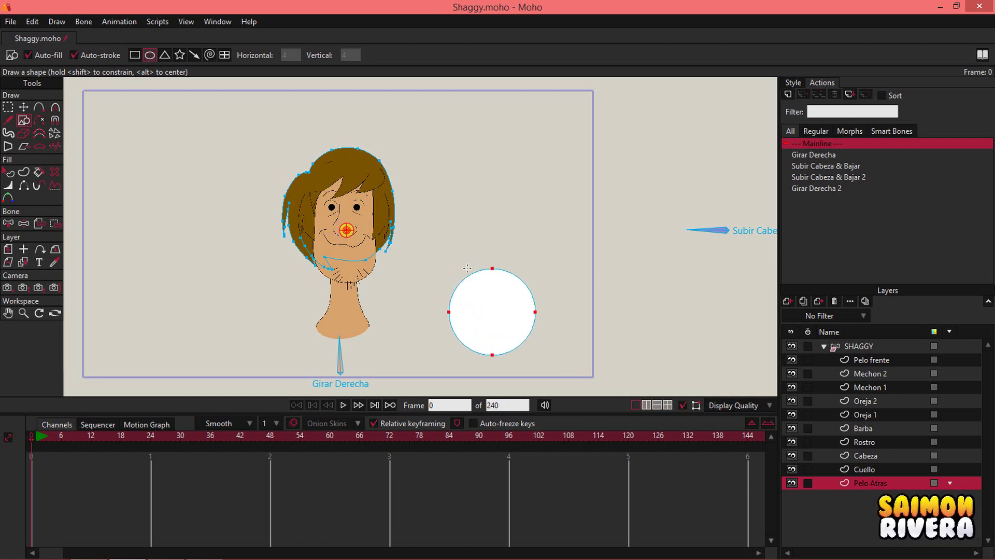
Step: Try placing the SHAGGY layer's Mover bone inside the white circle, and undo both the bone move and the circle
click(839, 346)
click(39, 106)
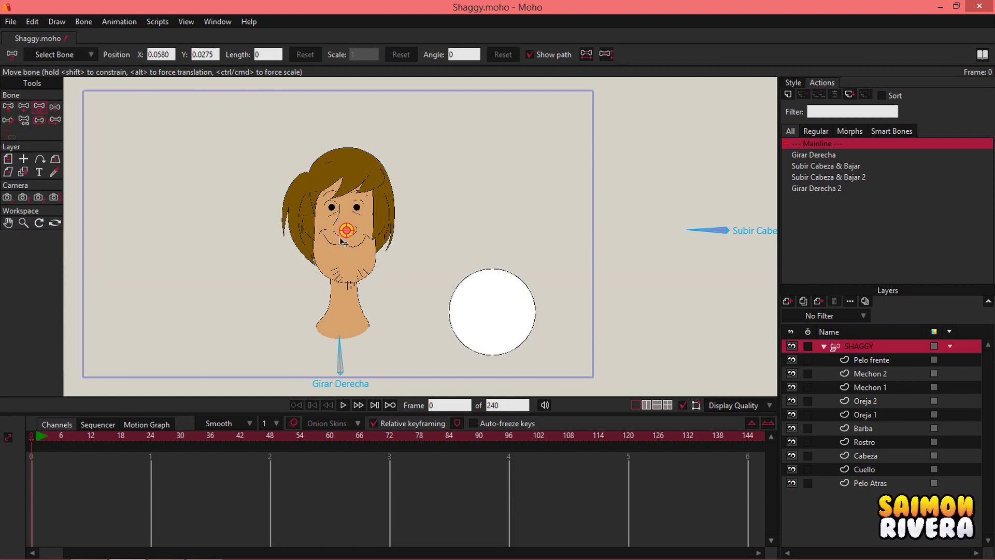
drag(346, 234, 489, 296)
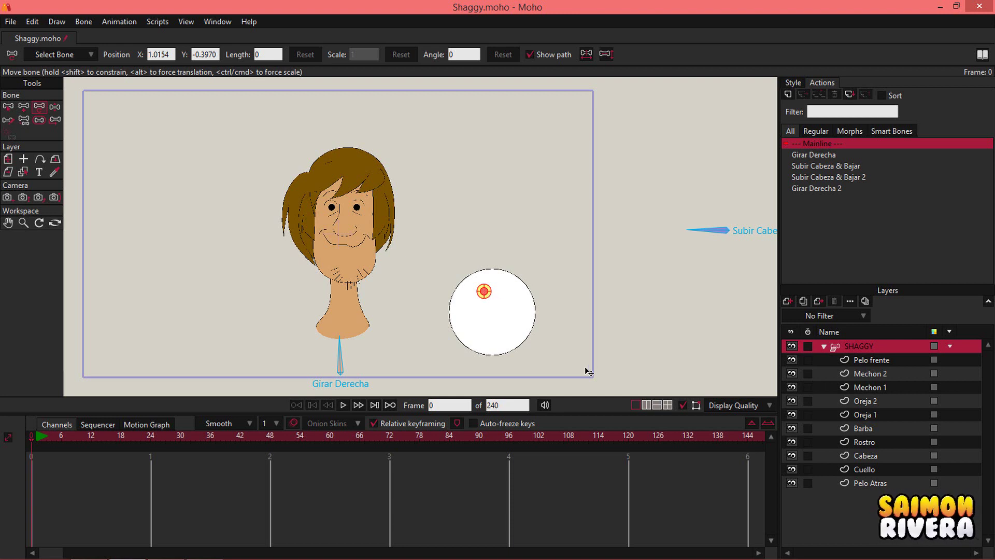
key(ctrl+z)
key(ctrl+z)
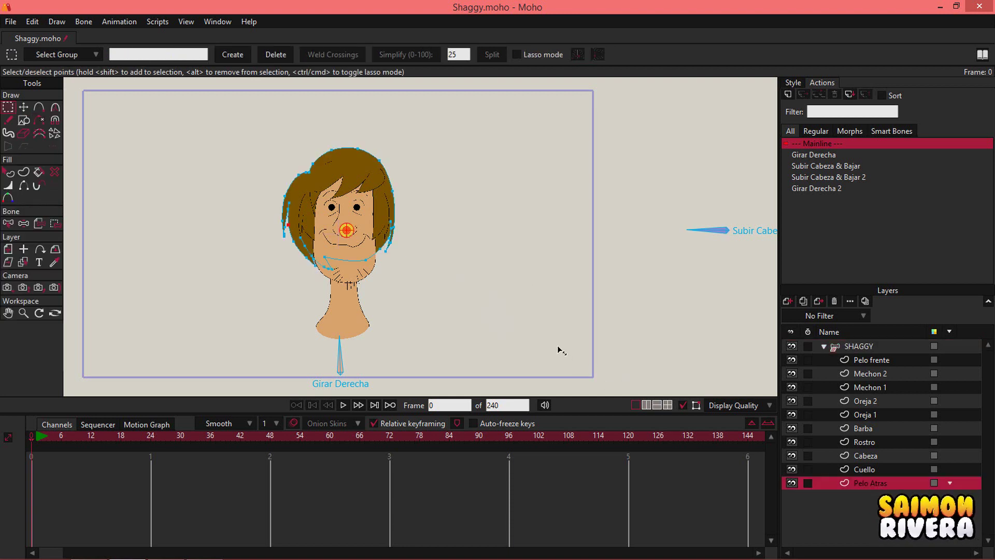
Step: Manipulate the SHAGGY layer's Mover bone away from the face and back onto the nose to check the head turn
click(860, 346)
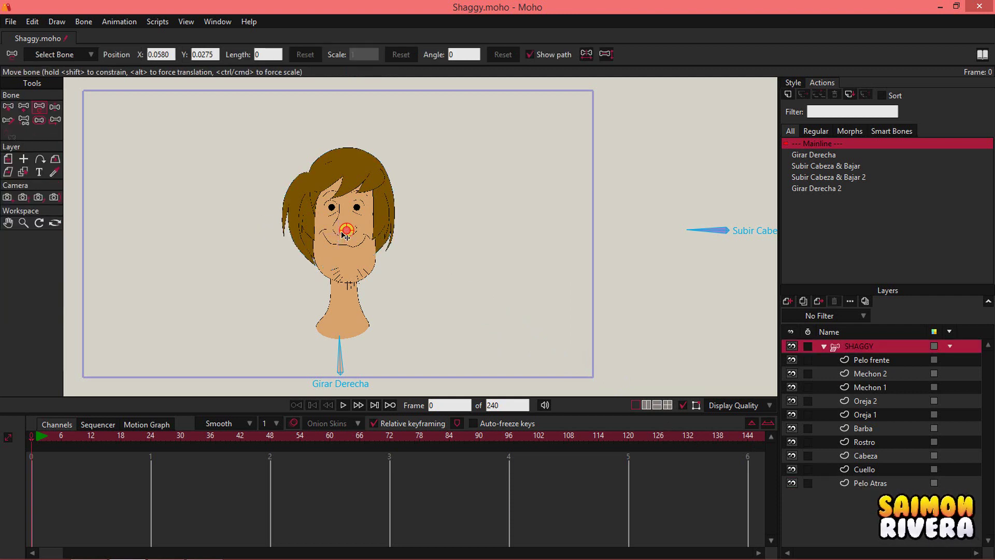
click(54, 106)
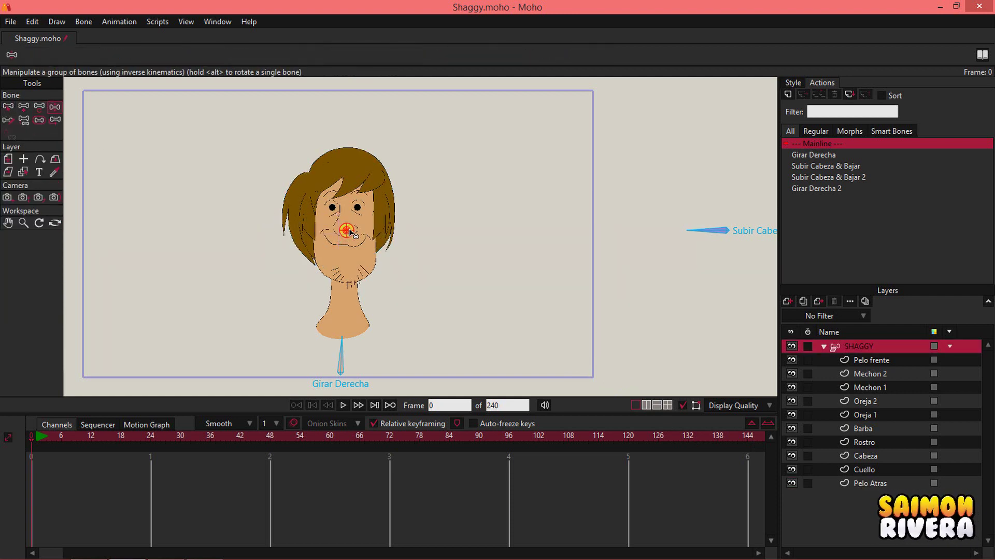
drag(341, 220, 541, 286)
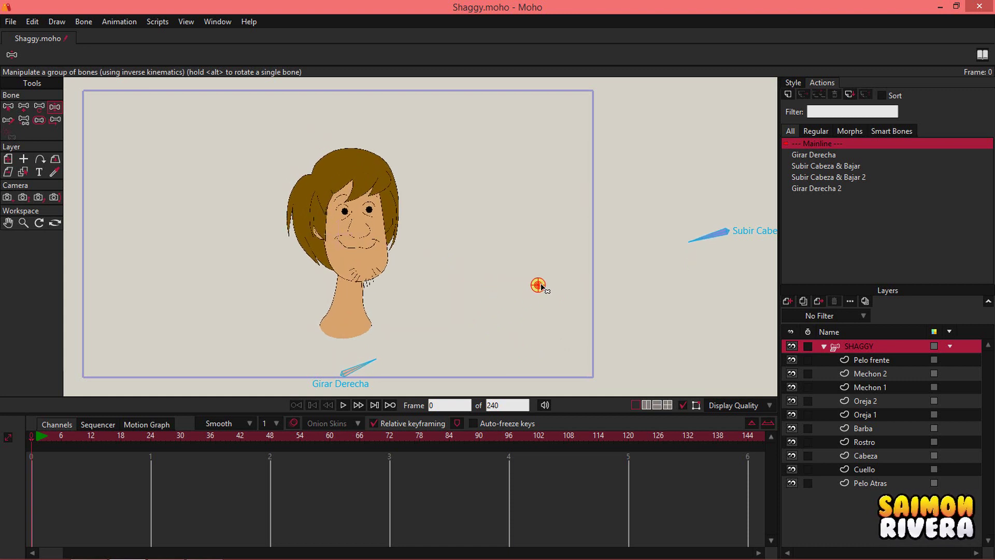
drag(541, 286, 344, 228)
Step: Select the Girar Derecha and Subir Cabeza & Bajar bones together and hide them
scroll(344, 228, down, 2)
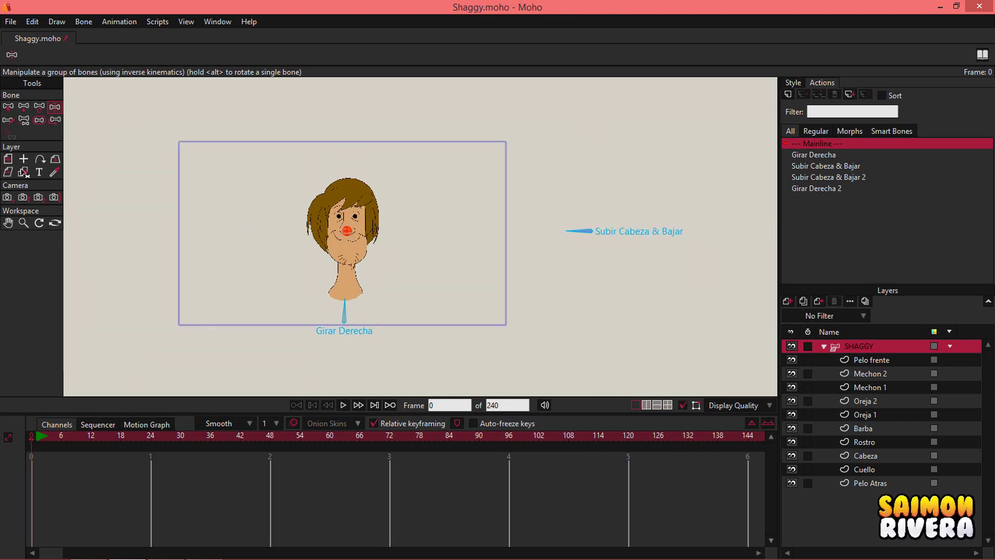
click(7, 106)
click(343, 310)
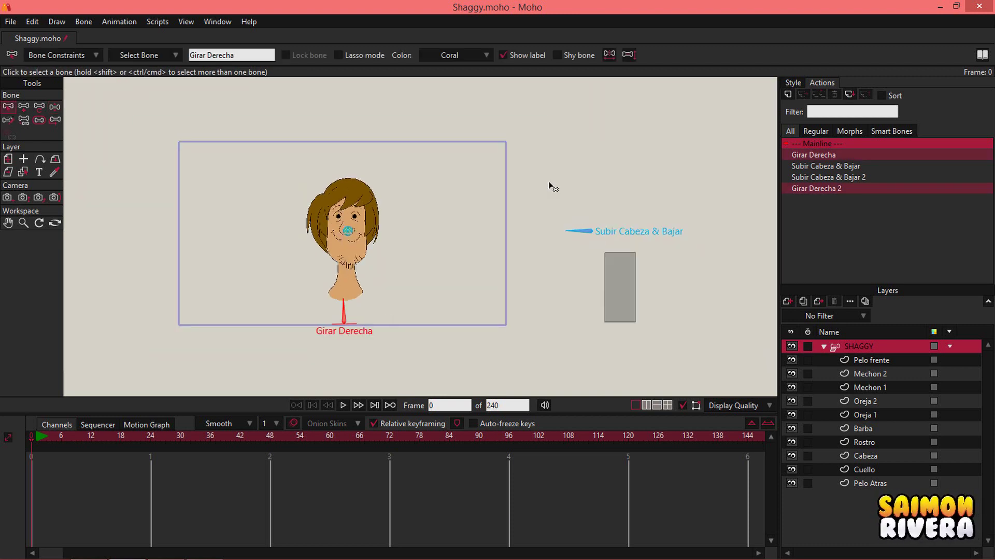
click(83, 22)
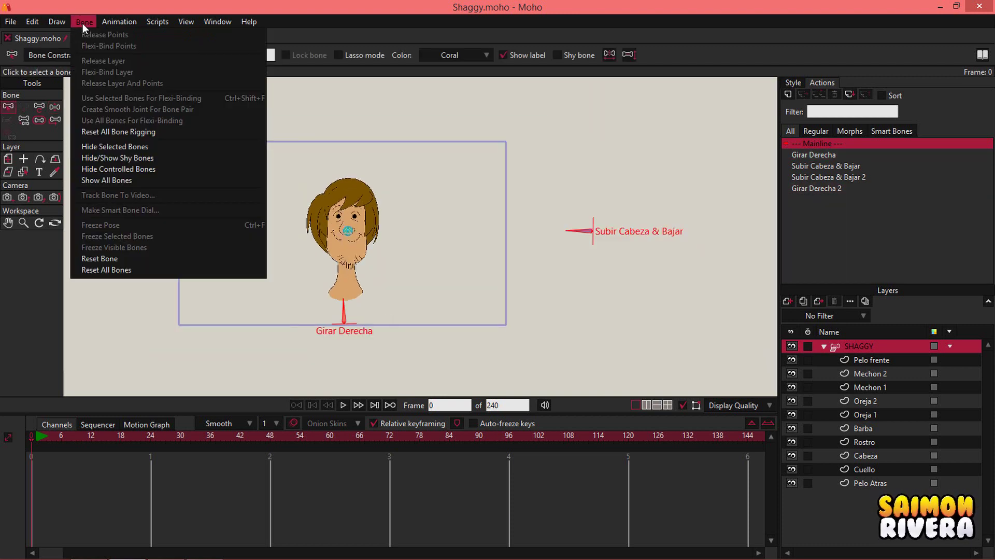
click(138, 148)
scroll(381, 234, up, 1)
scroll(380, 234, down, 2)
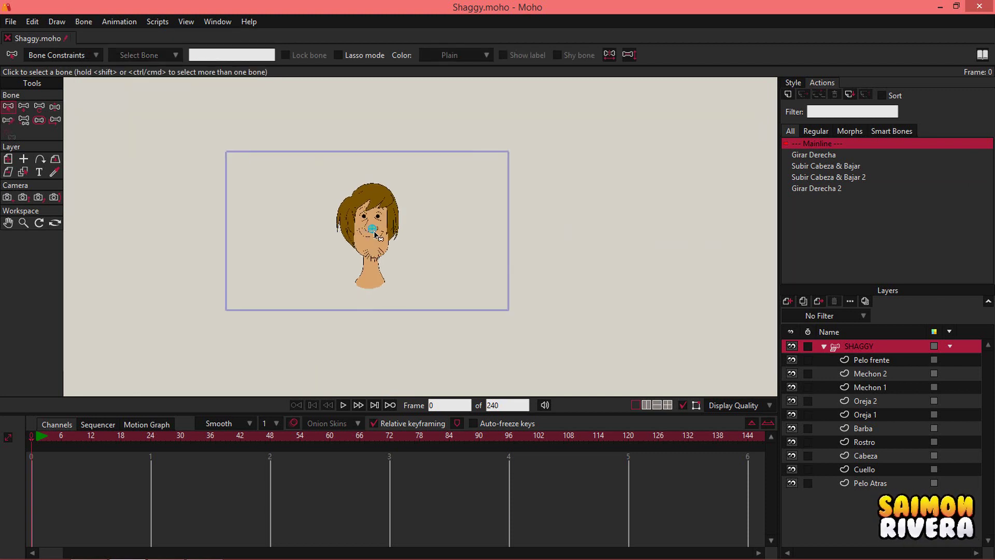
Step: Manipulate the Mover bone around the nose to check the head movement with only that controller showing
scroll(381, 234, up, 3)
click(55, 107)
mouse_move(381, 231)
mouse_down()
mouse_move(306, 265)
mouse_move(365, 269)
mouse_move(453, 150)
mouse_move(517, 200)
mouse_move(306, 161)
mouse_move(502, 161)
mouse_move(197, 153)
mouse_move(213, 275)
mouse_move(549, 291)
mouse_move(485, 184)
mouse_move(290, 267)
mouse_move(420, 244)
mouse_move(417, 205)
mouse_move(413, 222)
mouse_move(362, 168)
mouse_move(369, 229)
mouse_up()
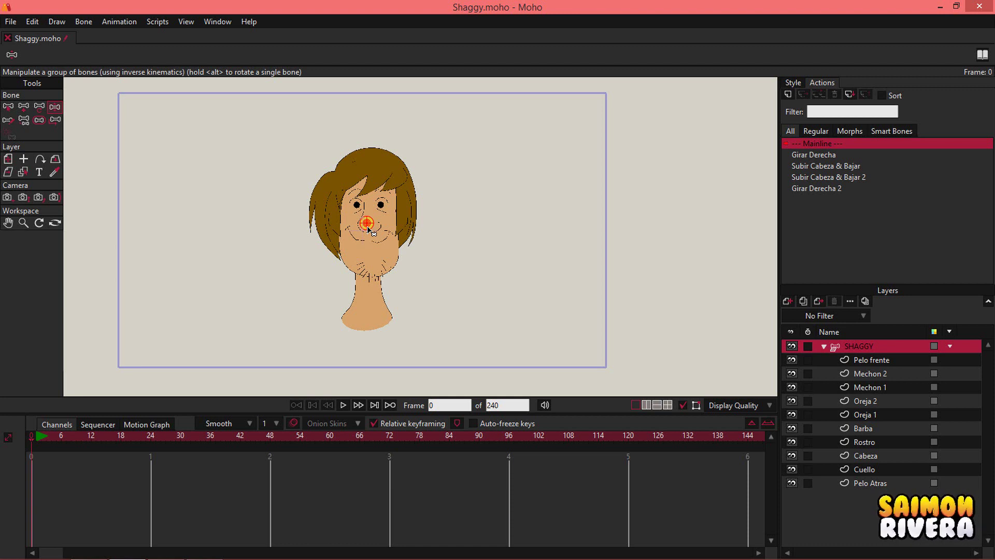
mouse_move(368, 229)
mouse_down()
mouse_move(291, 249)
mouse_move(264, 194)
mouse_move(430, 156)
mouse_move(368, 175)
mouse_move(375, 242)
mouse_move(358, 228)
mouse_move(368, 230)
mouse_up()
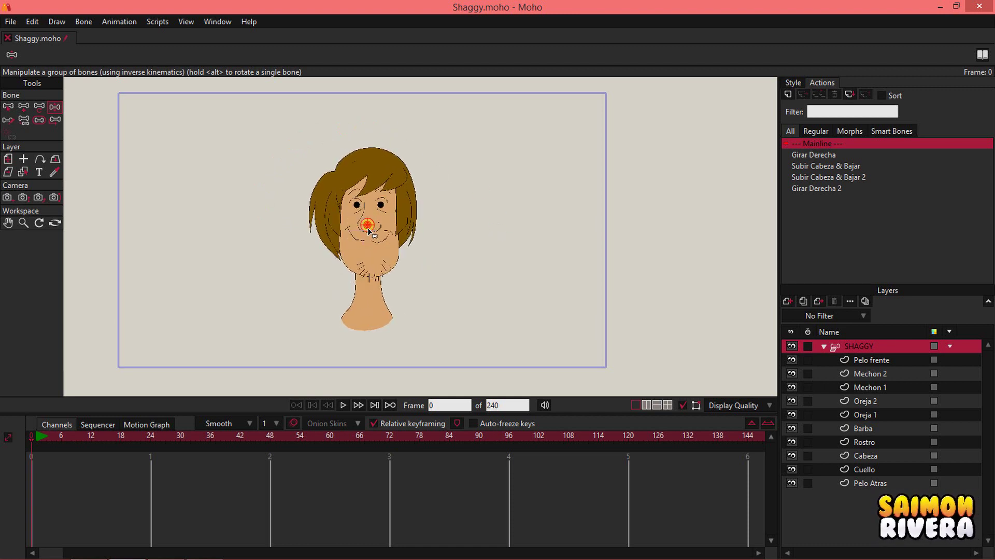